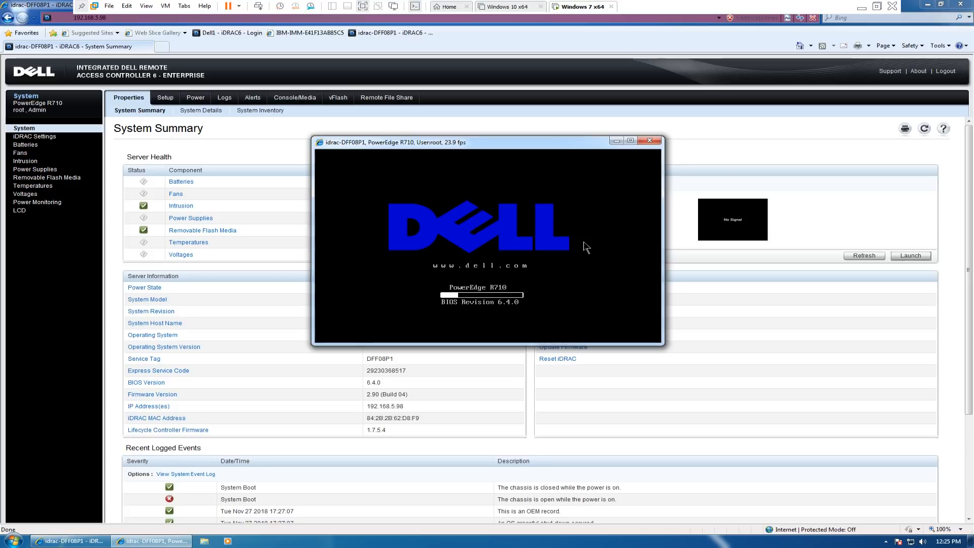
- Enter the BIOS Boot Manager during startup and boot from the hard drive entry Front USB: UDisk
{"action": "key", "text": "F11"}
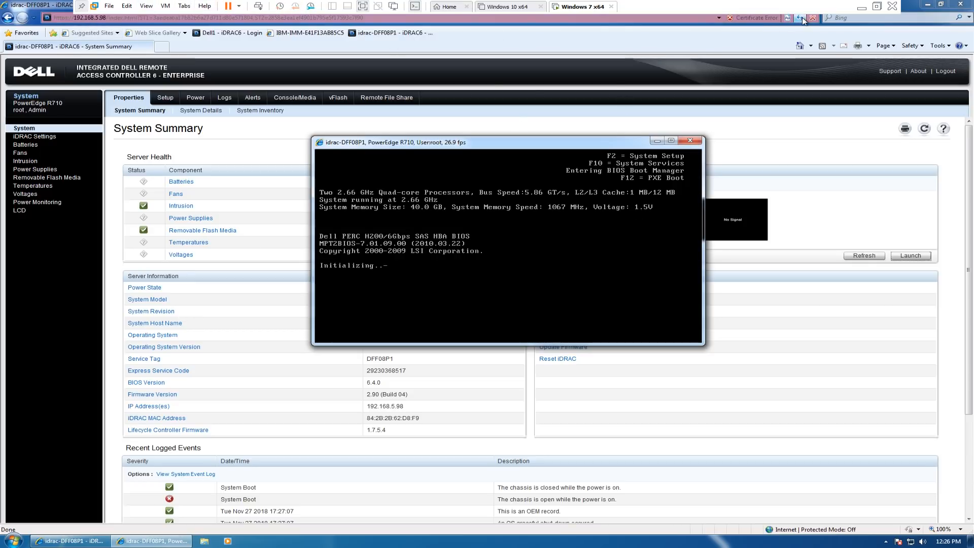
{"action": "mouse_move", "coordinate": [507, 147]}
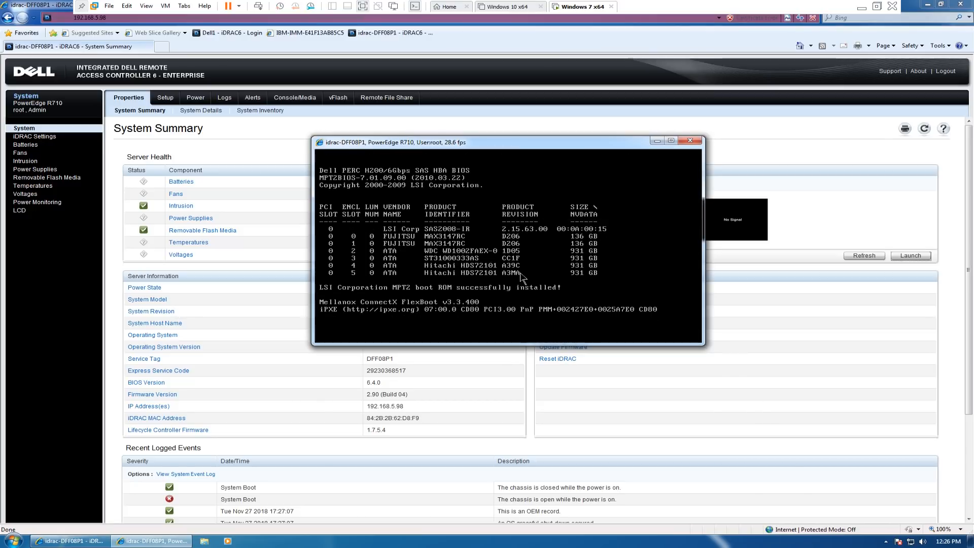
{"action": "mouse_move", "coordinate": [587, 153]}
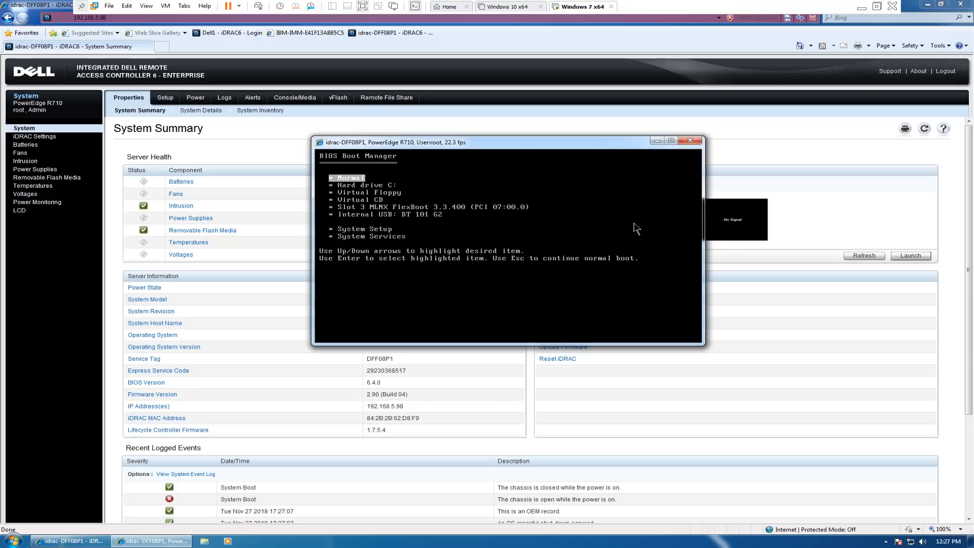
{"action": "key", "text": "Down"}
{"action": "key", "text": "Return"}
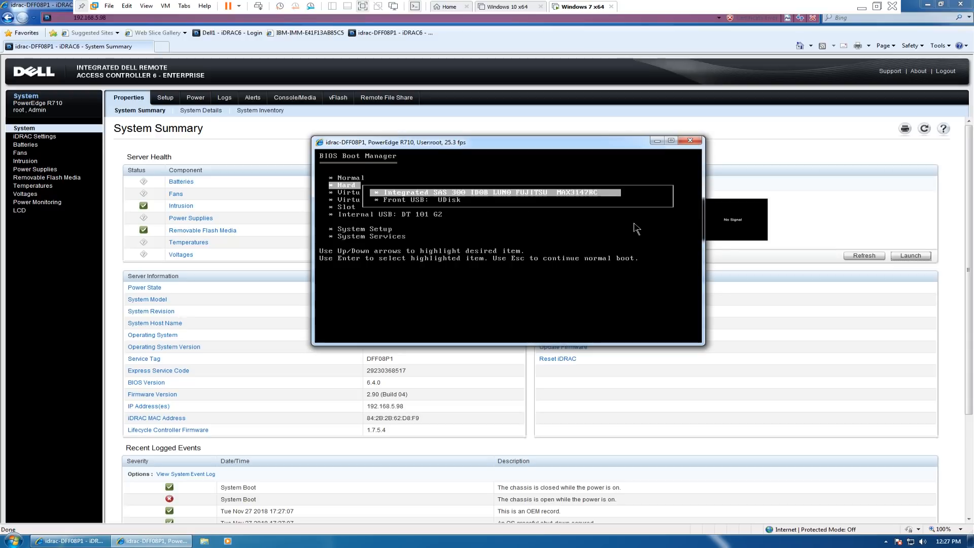
{"action": "key", "text": "Down"}
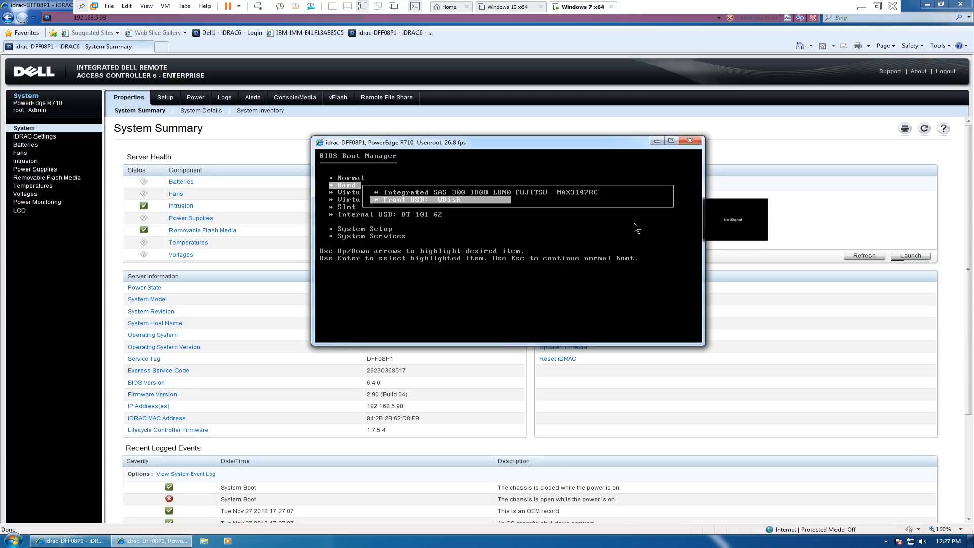
{"action": "key", "text": "Return"}
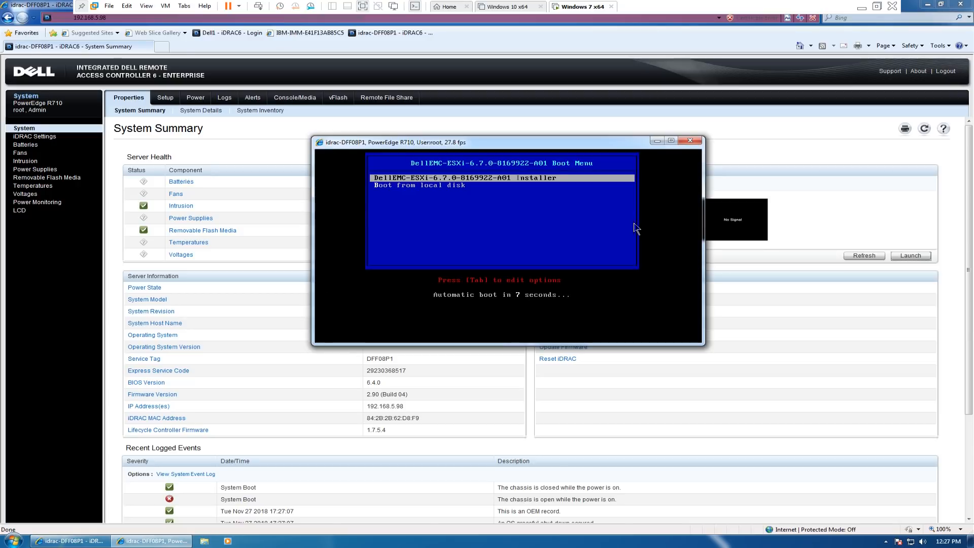
- Start the DellEMC-ESXi-6.7.0-8169922-A01 installer and accept its end user license agreement
{"action": "key", "text": "Down"}
{"action": "key", "text": "Up"}
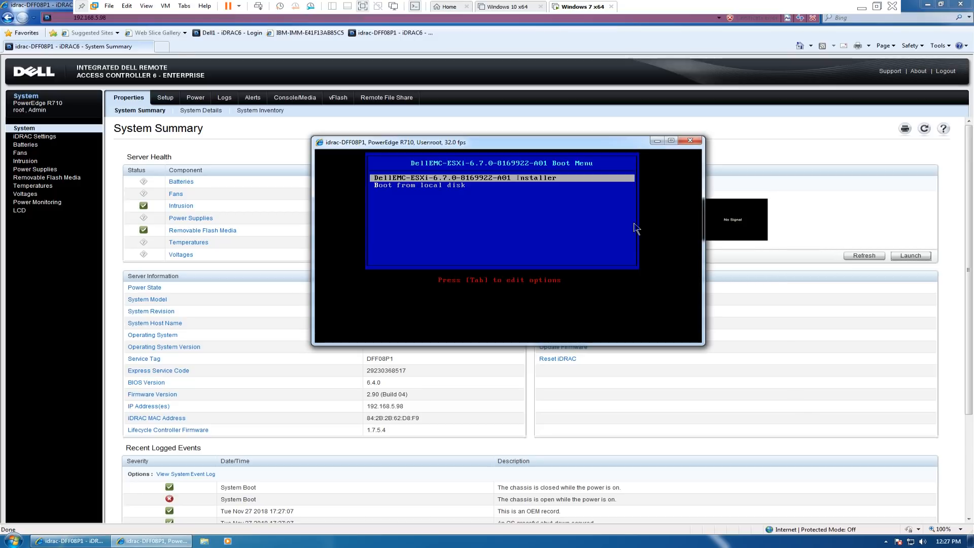
{"action": "key", "text": "Return"}
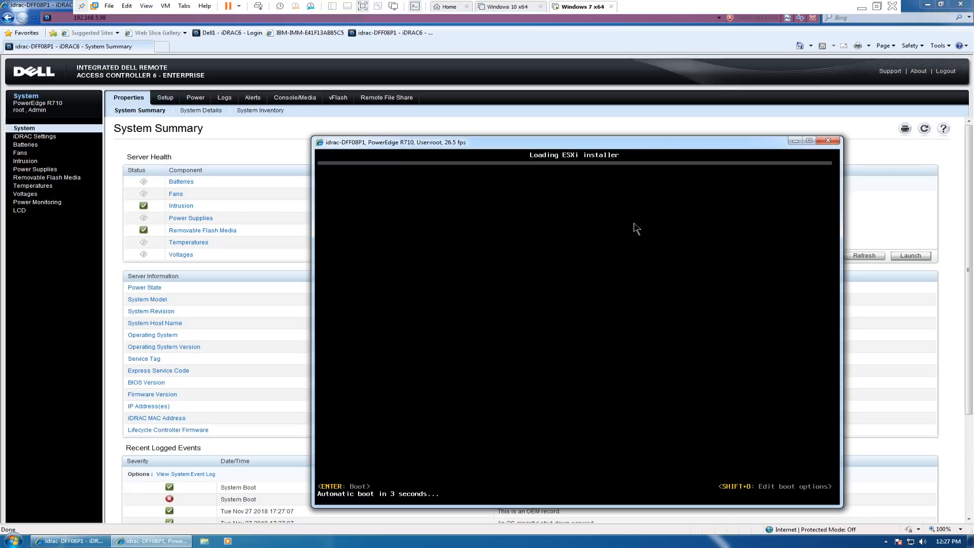
{"action": "key", "text": "Return"}
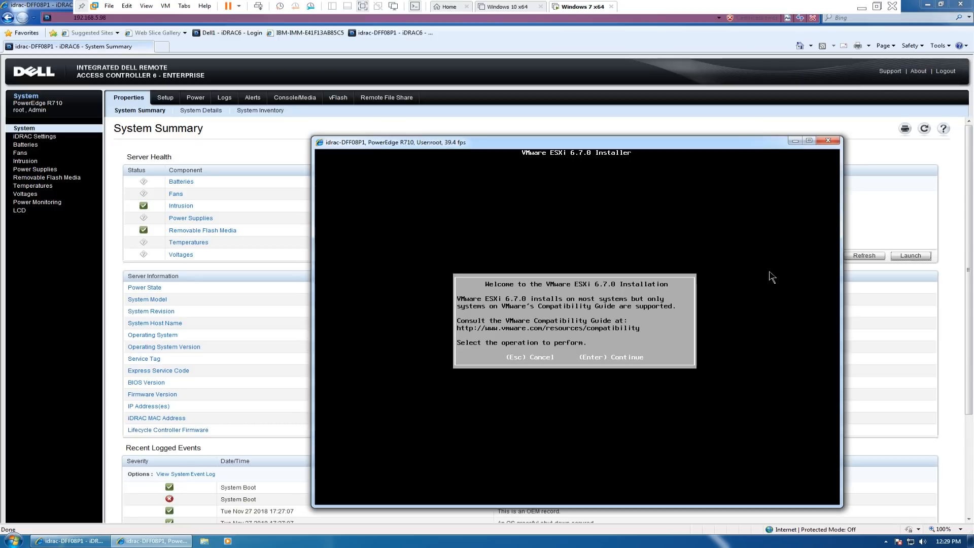
{"action": "key", "text": "Return"}
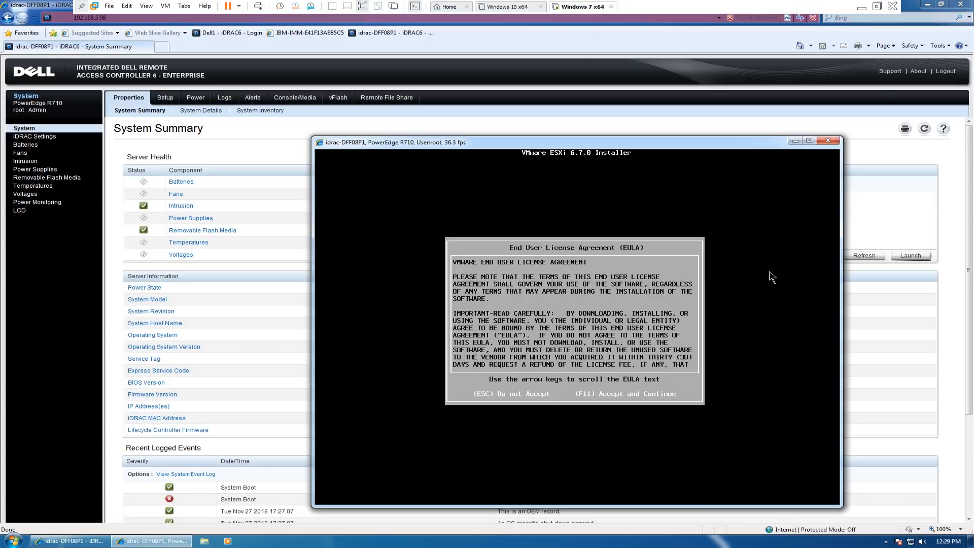
{"action": "key", "text": "F11"}
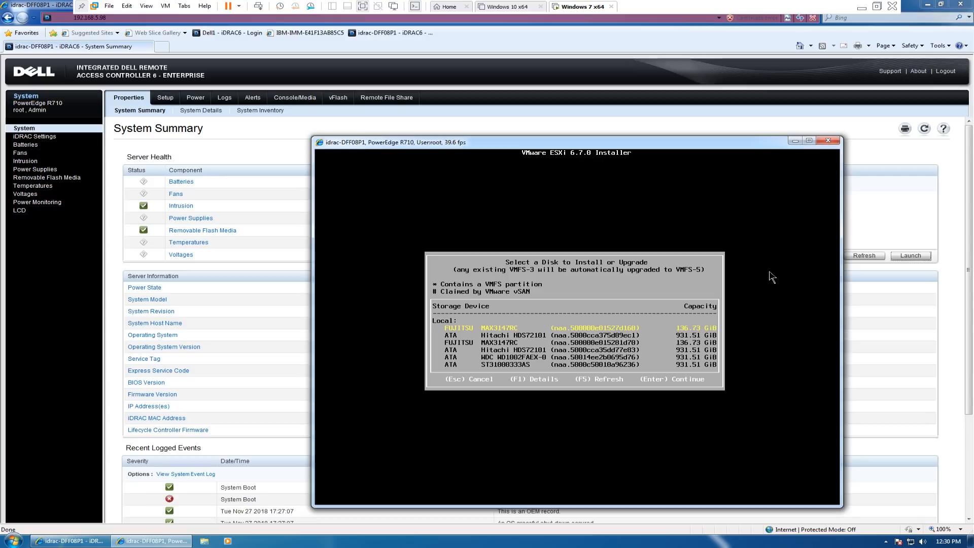
- Choose the Kingston DT 101 G2 drive as the disk to install ESXi on
{"action": "key", "text": "Down"}
{"action": "key", "text": "Down"}
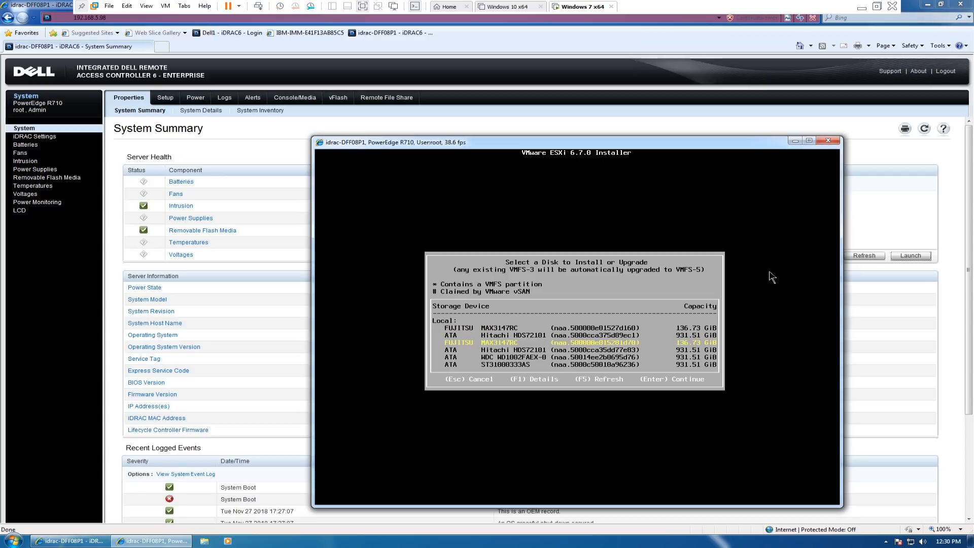
{"action": "key", "text": "Down"}
{"action": "key", "text": "Down"}
{"action": "key", "text": "Down"}
{"action": "key", "text": "Down"}
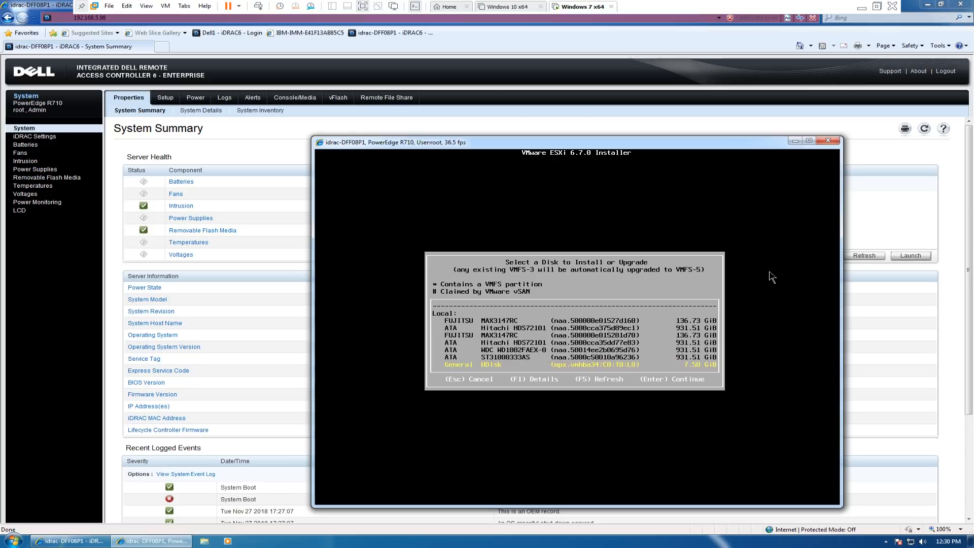
{"action": "key", "text": "Down"}
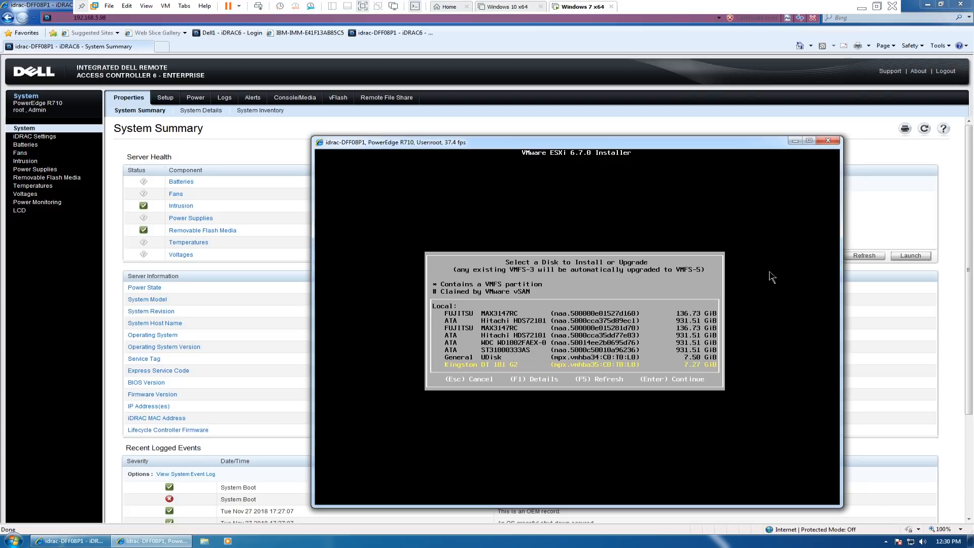
{"action": "key", "text": "Up"}
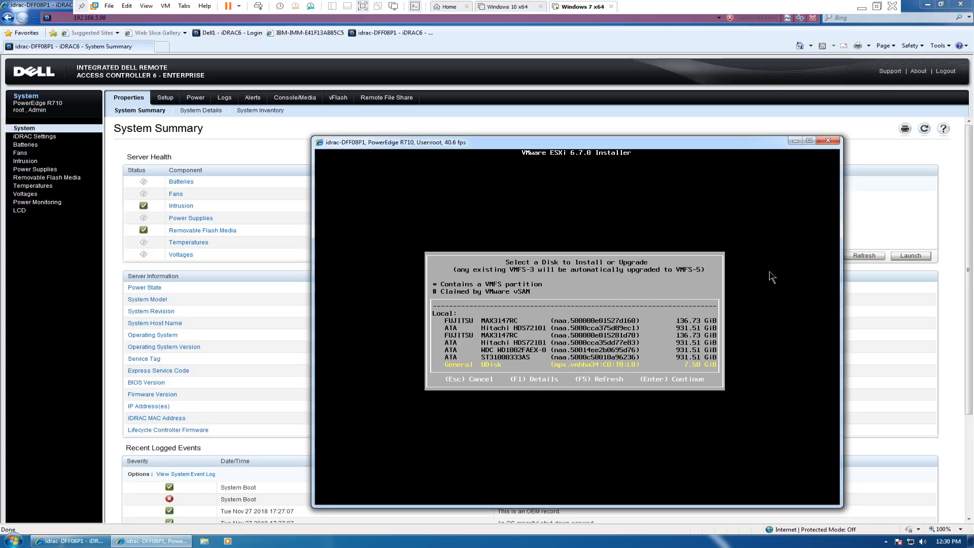
{"action": "key", "text": "Down"}
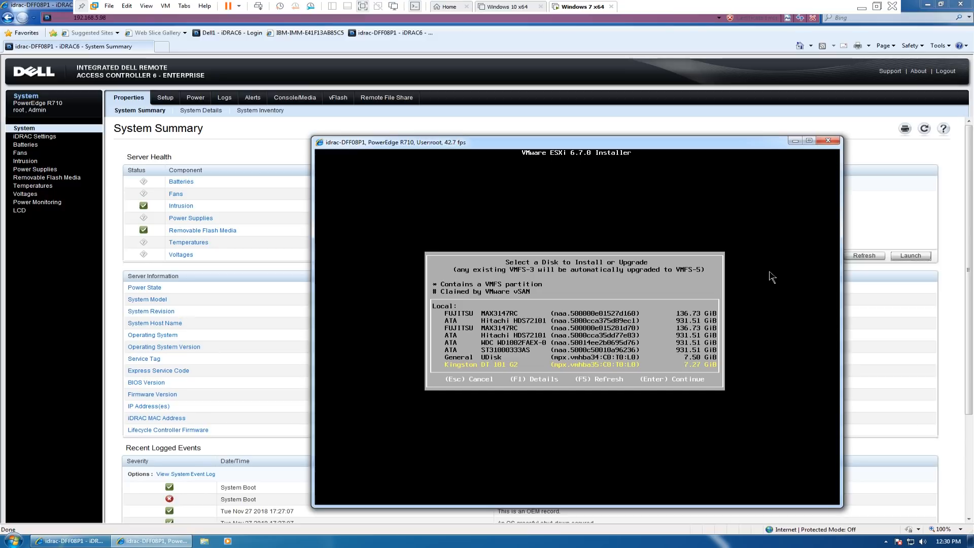
{"action": "key", "text": "Return"}
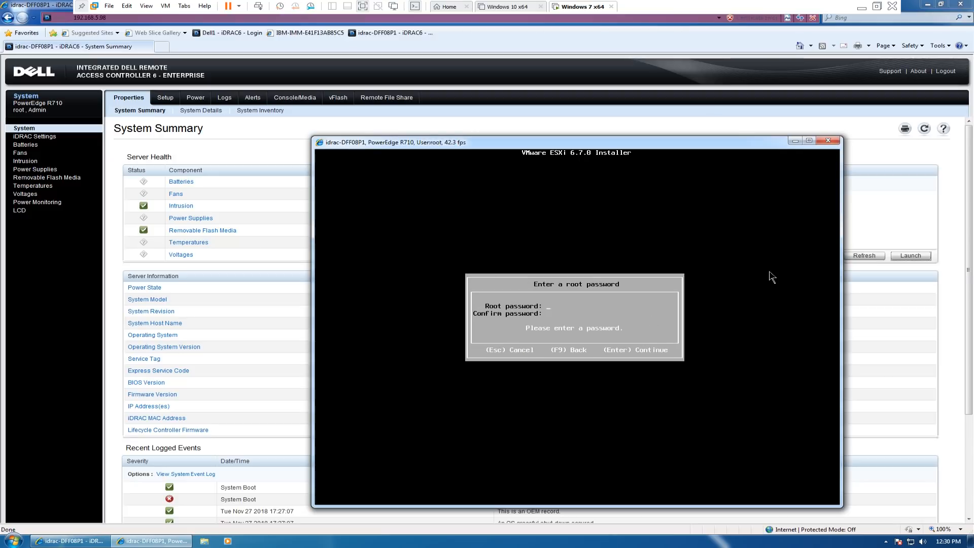
- Enter the root password, confirm it and continue the installation
{"action": "type", "text": "*******"}
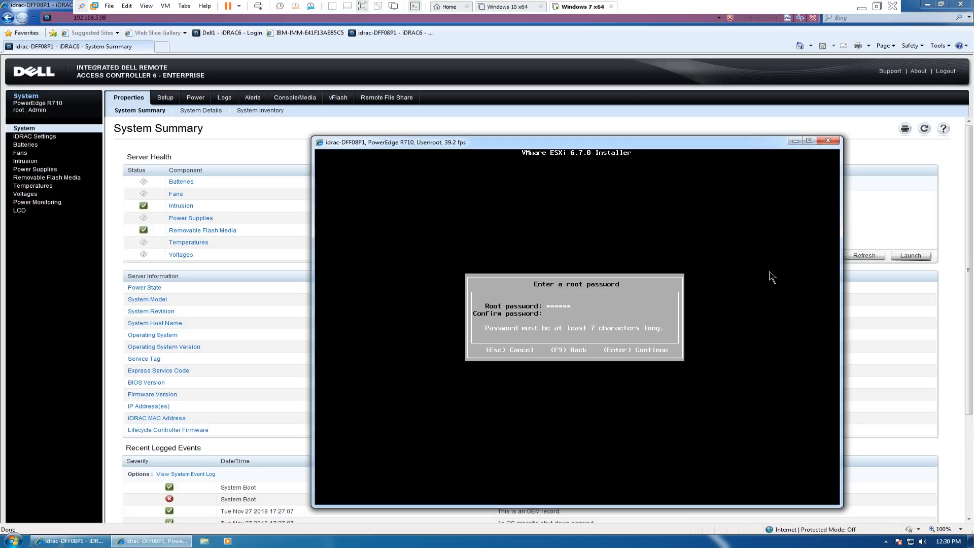
{"action": "type", "text": "*******"}
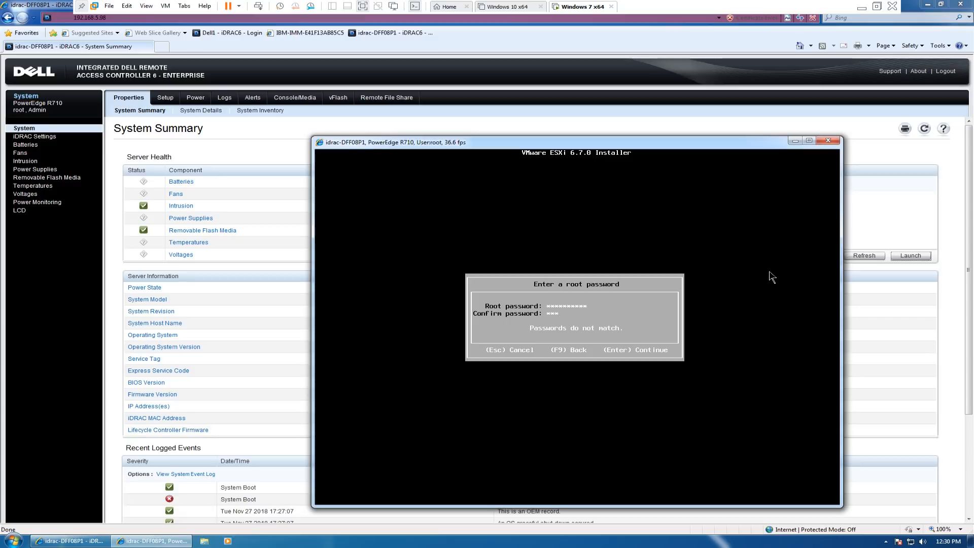
{"action": "type", "text": "****"}
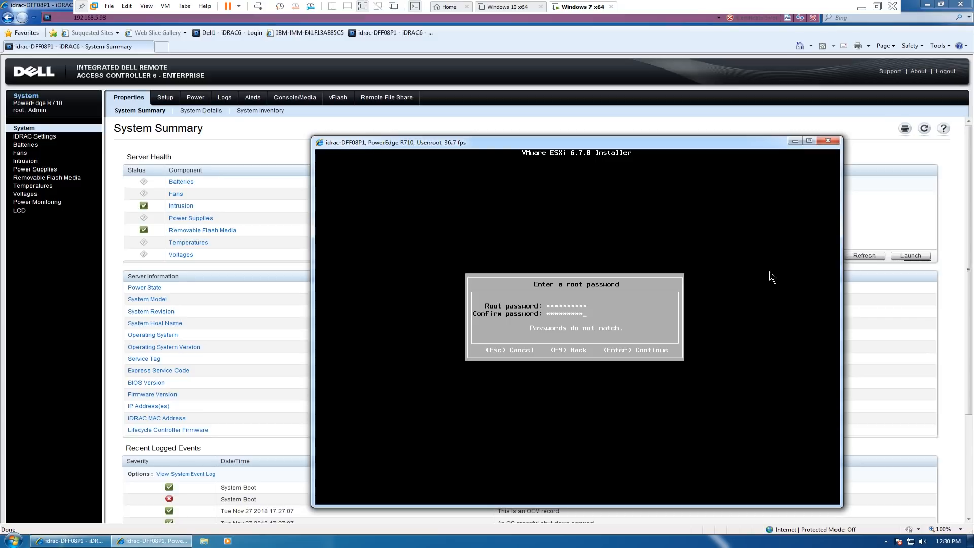
{"action": "type", "text": "*"}
{"action": "key", "text": "Return"}
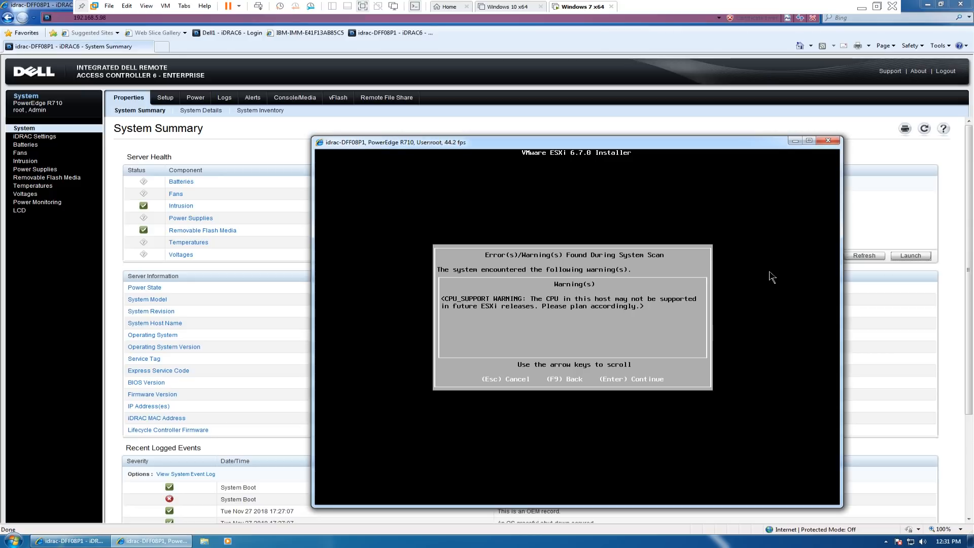
- Continue past the system scan warning, install ESXi 6.7.0 on the chosen disk and reboot the server
{"action": "key", "text": "Return"}
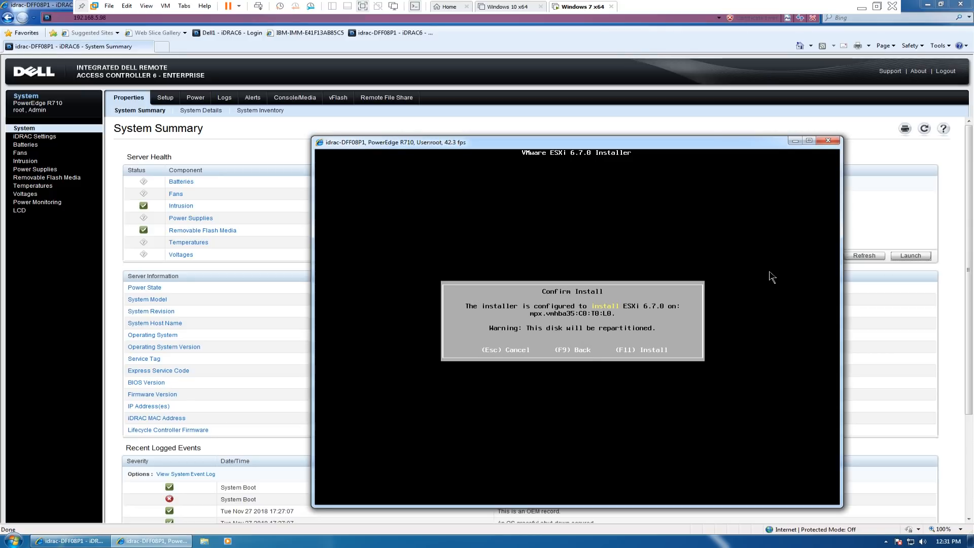
{"action": "key", "text": "F11"}
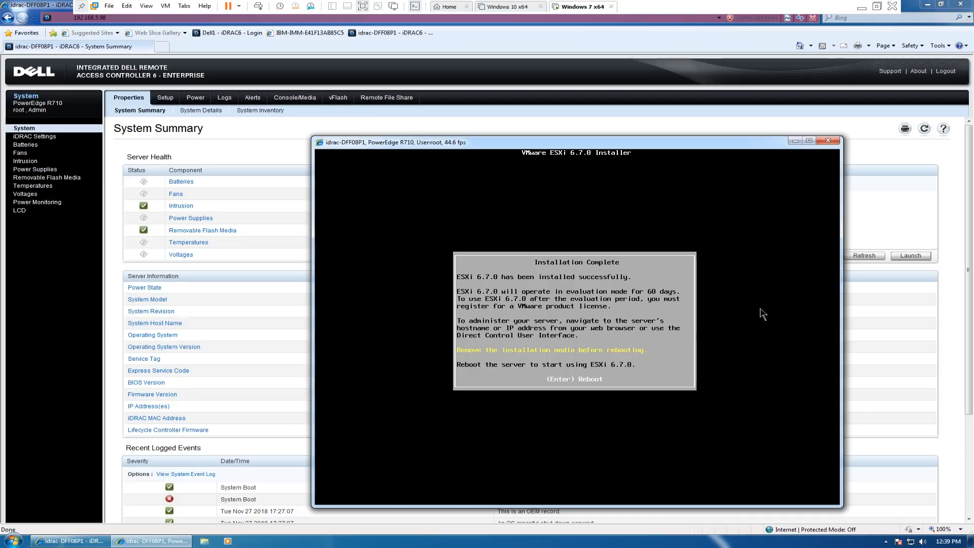
{"action": "key", "text": "Return"}
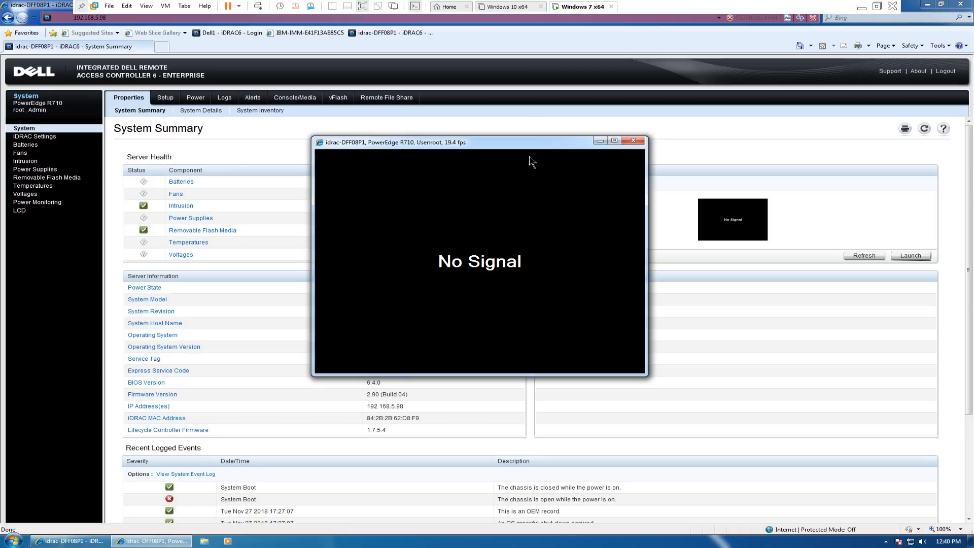
- Power off the server from the remote console and confirm the shutdown
{"action": "mouse_move", "coordinate": [536, 155]}
{"action": "left_click", "coordinate": [577, 152]}
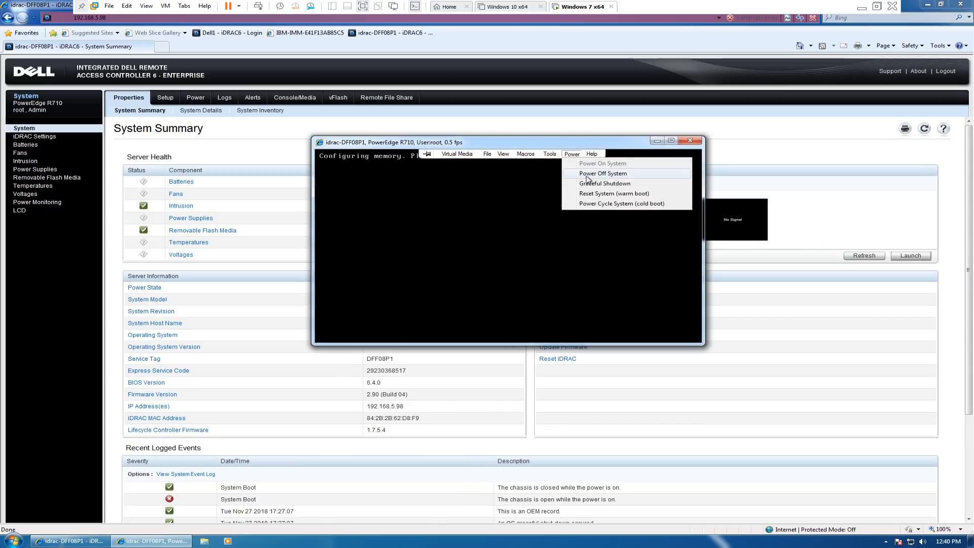
{"action": "left_click", "coordinate": [587, 180]}
{"action": "left_click", "coordinate": [515, 303]}
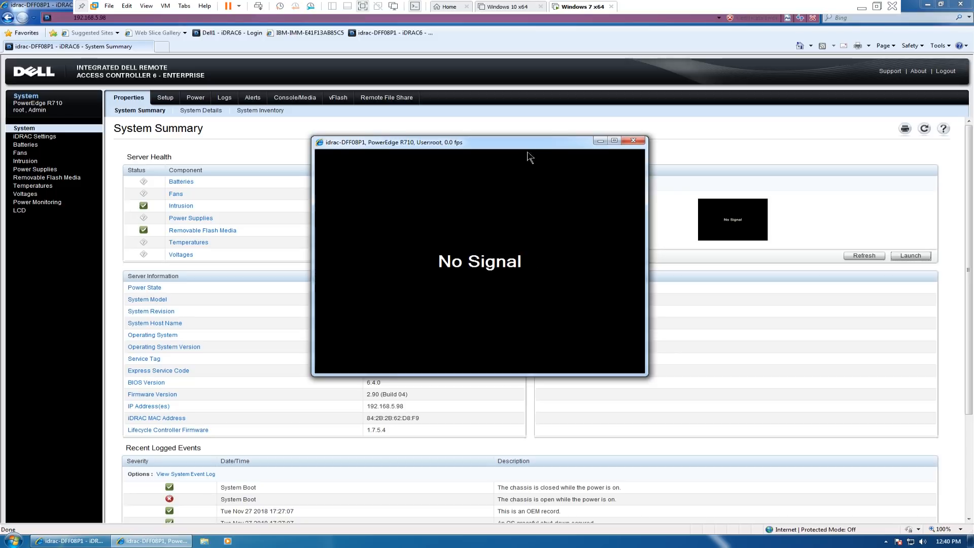
- Power the server back on from the remote console and enter the BIOS Boot Manager
{"action": "left_click", "coordinate": [543, 154]}
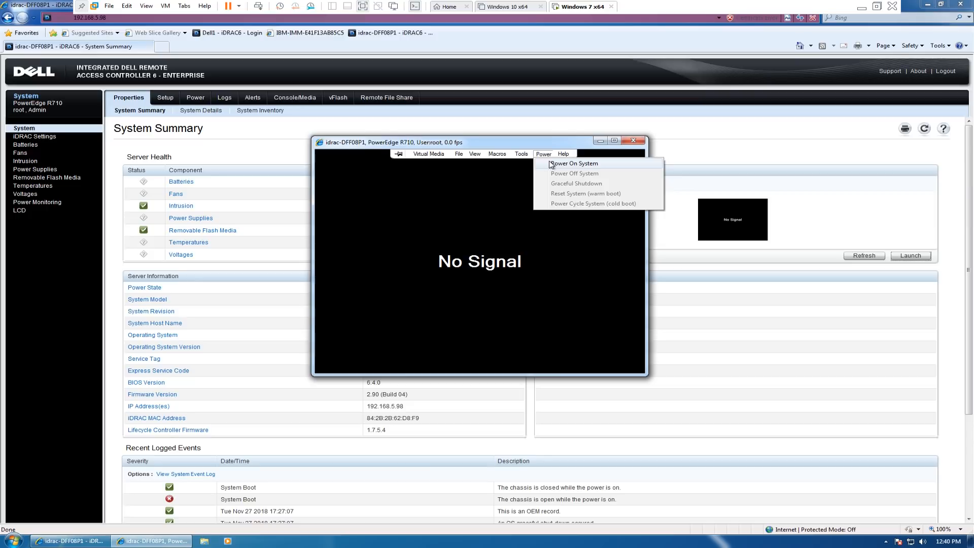
{"action": "left_click", "coordinate": [554, 161]}
{"action": "left_click", "coordinate": [503, 304]}
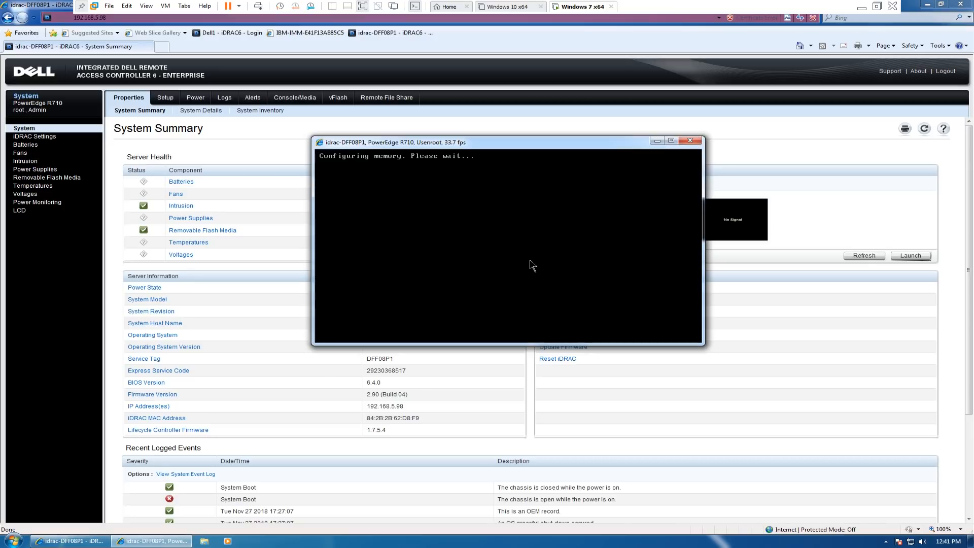
{"action": "key", "text": "F11"}
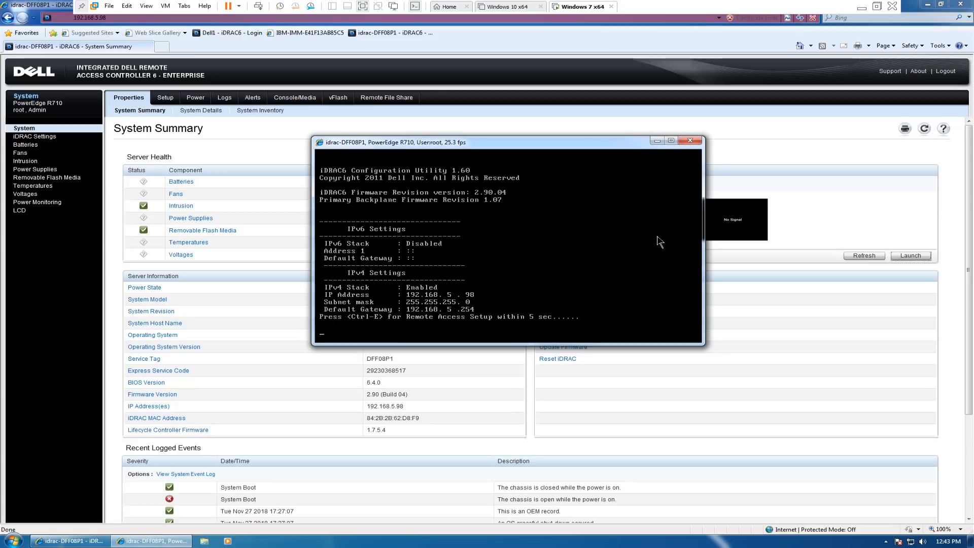
{"action": "key", "text": "Down"}
{"action": "key", "text": "Return"}
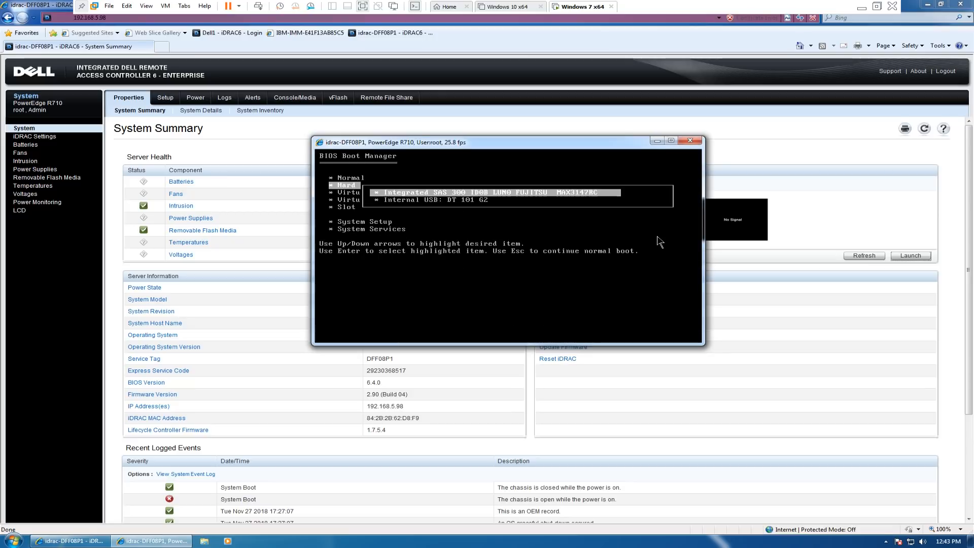
{"action": "key", "text": "Escape"}
{"action": "key", "text": "Down"}
{"action": "key", "text": "Return"}
{"action": "key", "text": "Escape"}
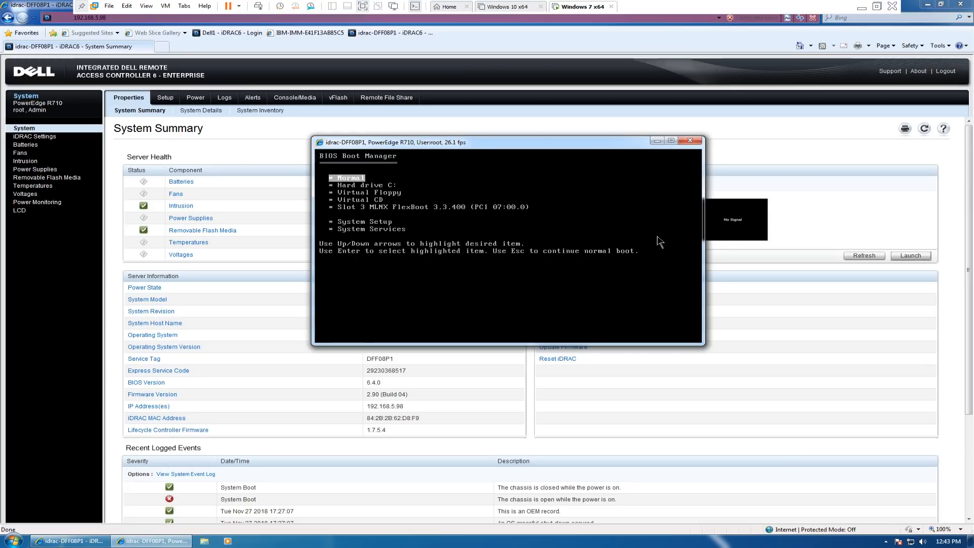
- Boot the server from the hard drive entry Internal USB: DT 101 G2 to load VMware ESXi
{"action": "key", "text": "Down"}
{"action": "key", "text": "Return"}
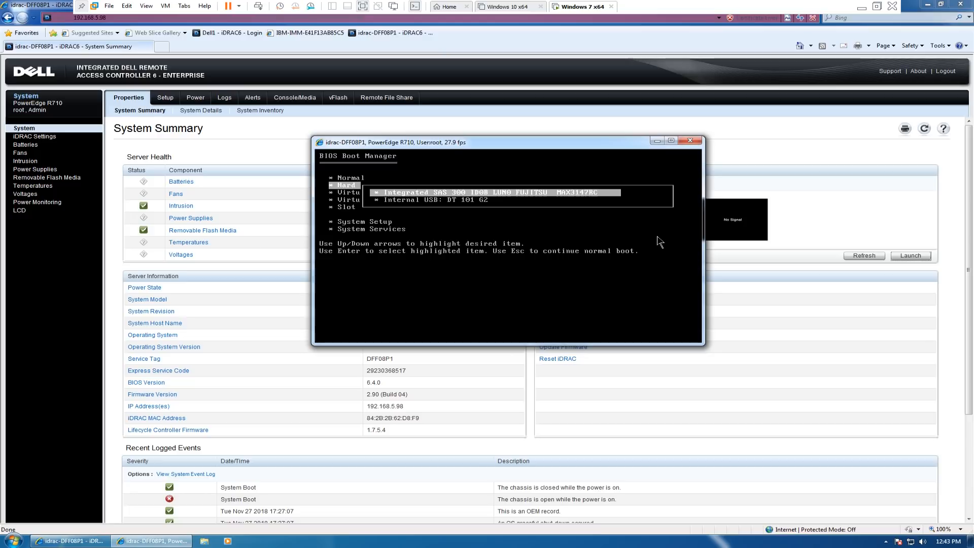
{"action": "key", "text": "Down"}
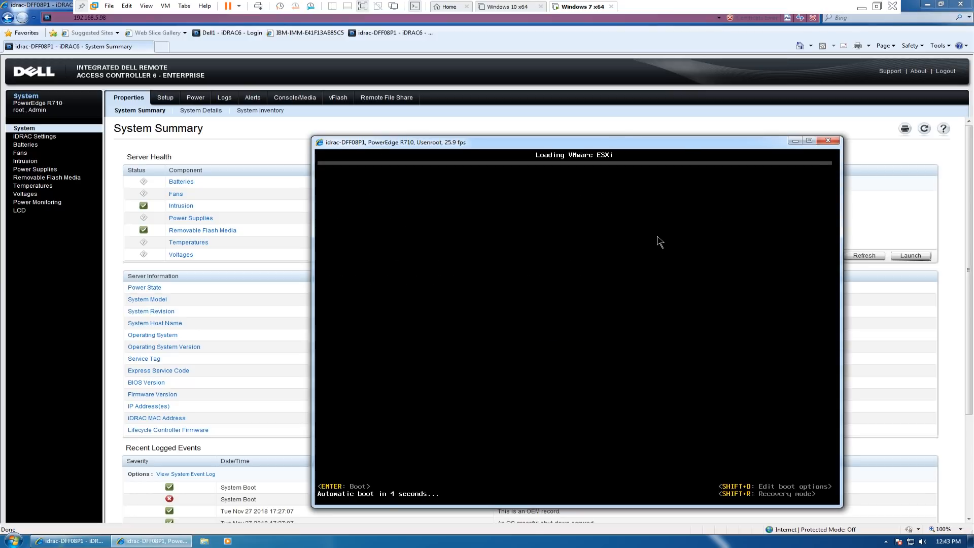
{"action": "key", "text": "Return"}
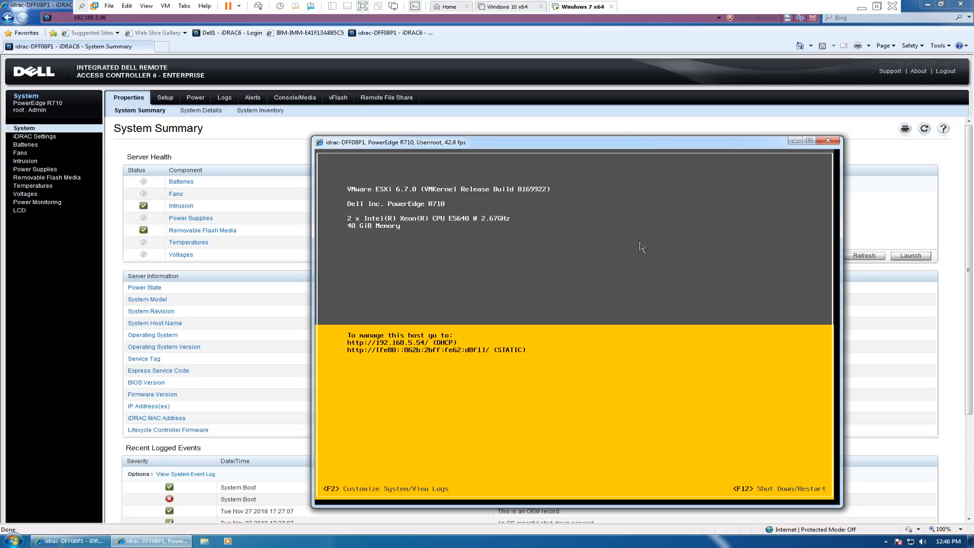
- Log in to the ESXi host's System Customization as root with the account password
{"action": "key", "text": "F2"}
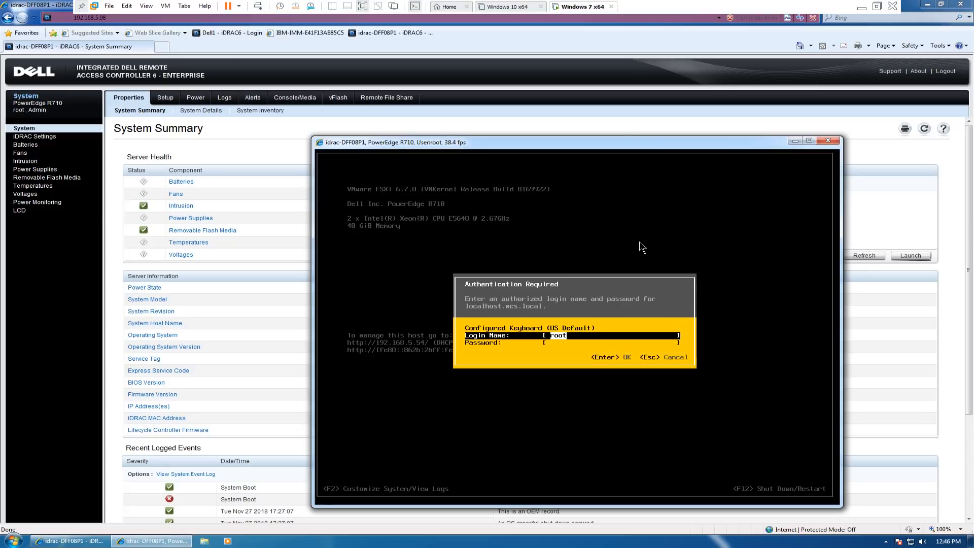
{"action": "key", "text": "Tab"}
{"action": "type", "text": "**********"}
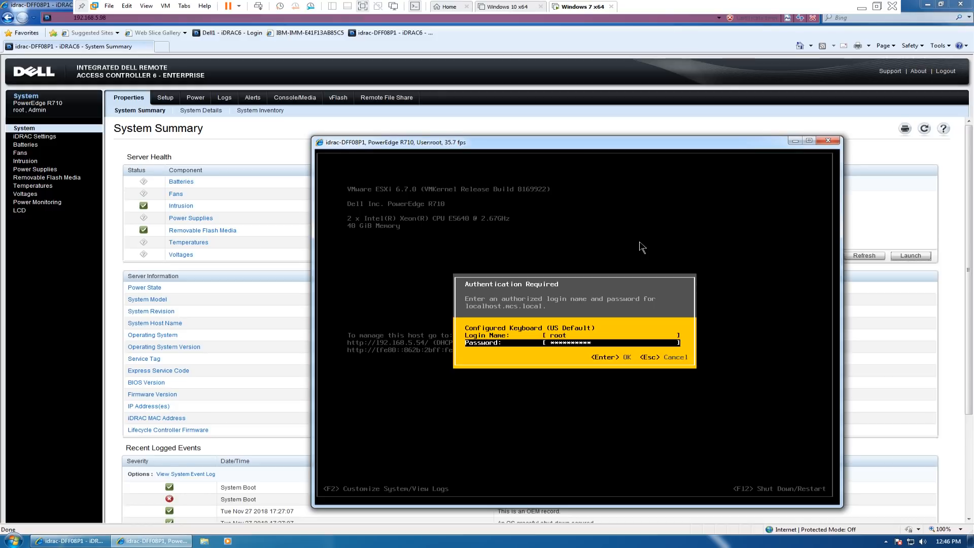
{"action": "key", "text": "Return"}
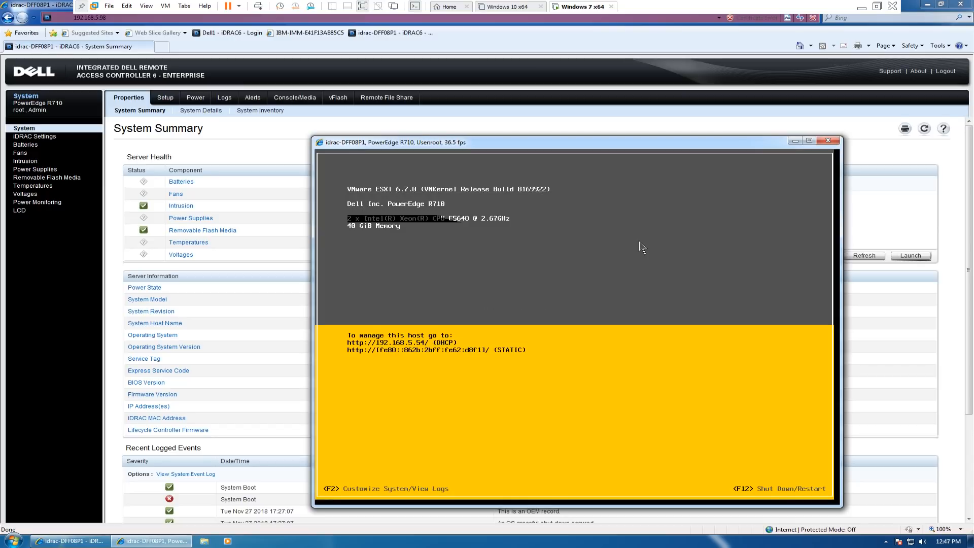
{"action": "key", "text": "F2"}
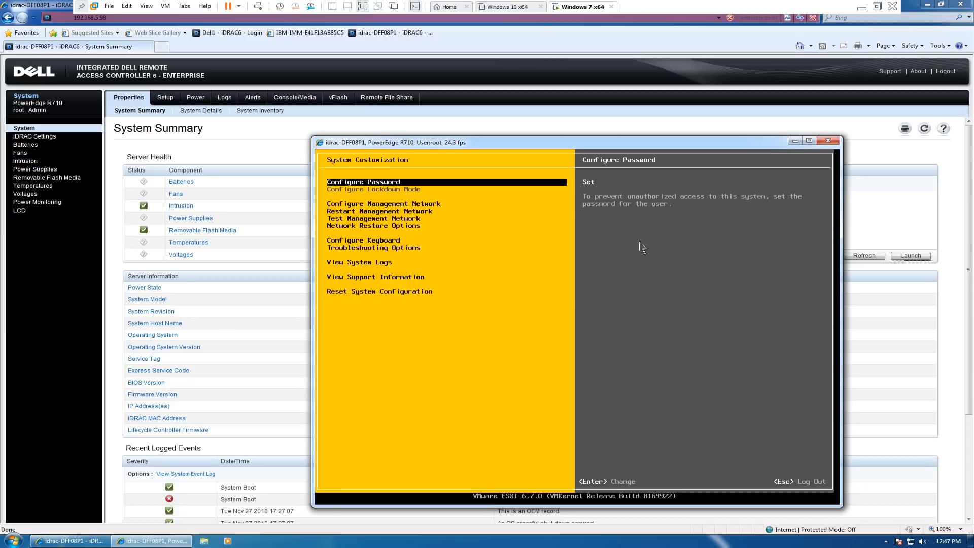
- Configure the management network with a static IPv4 address of 192.168.5.6, keeping the offered subnet mask and default gateway
{"action": "key", "text": "Down"}
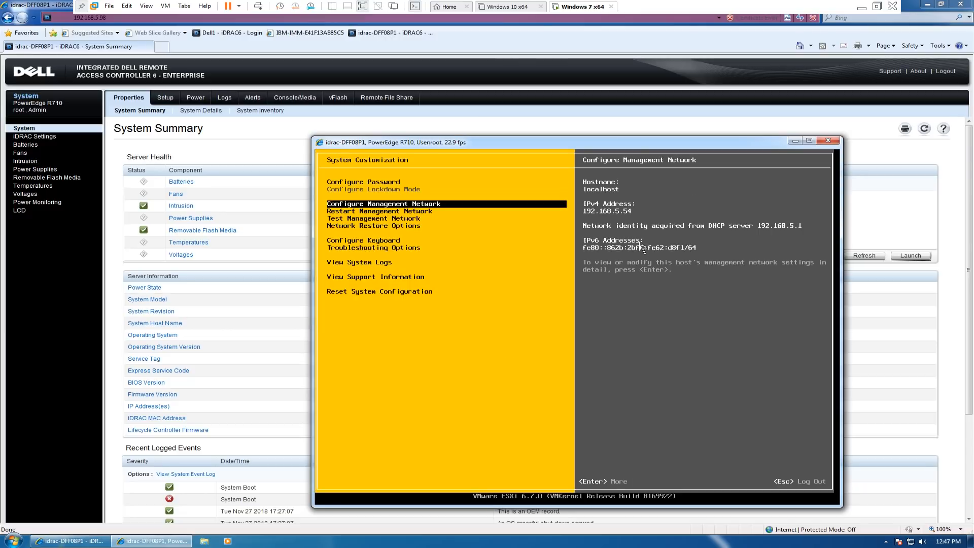
{"action": "key", "text": "Return"}
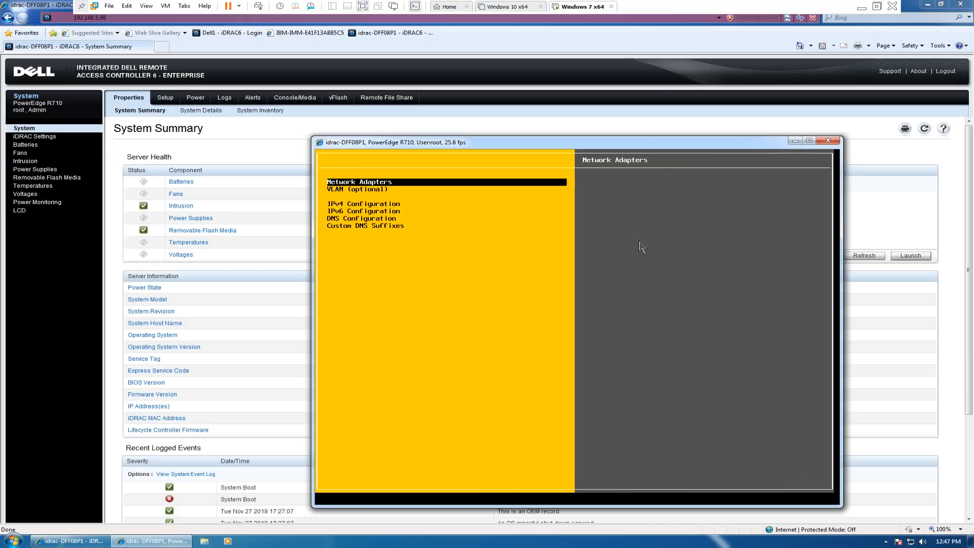
{"action": "key", "text": "Down"}
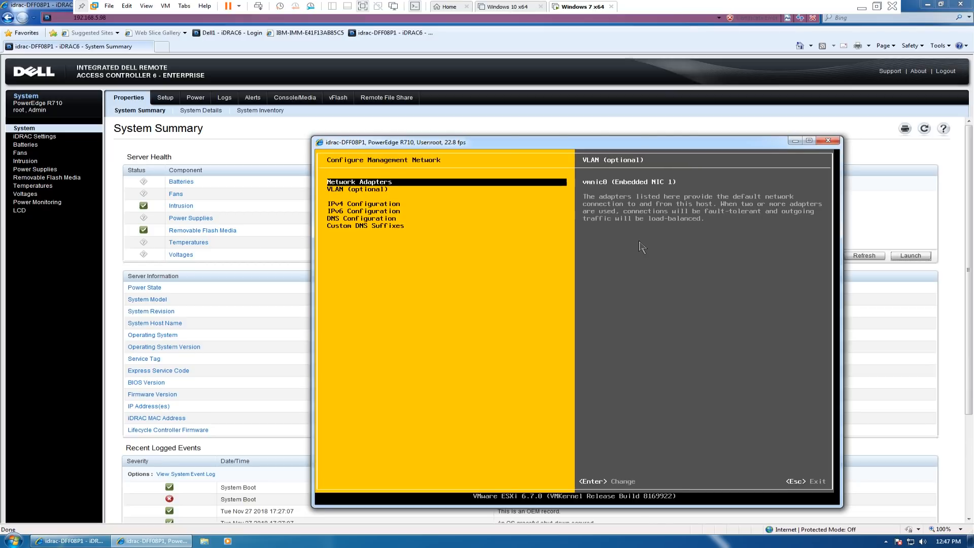
{"action": "key", "text": "Down"}
{"action": "key", "text": "Return"}
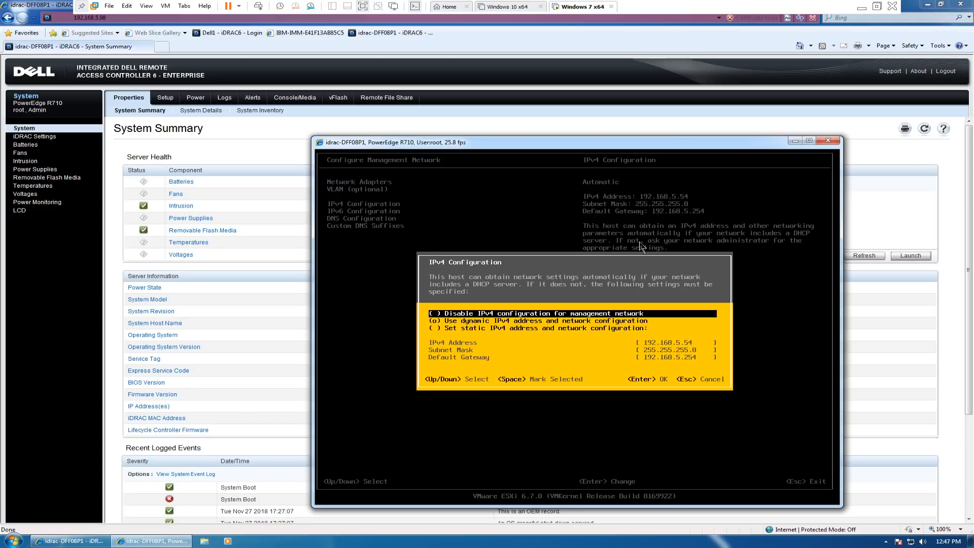
{"action": "key", "text": "Down"}
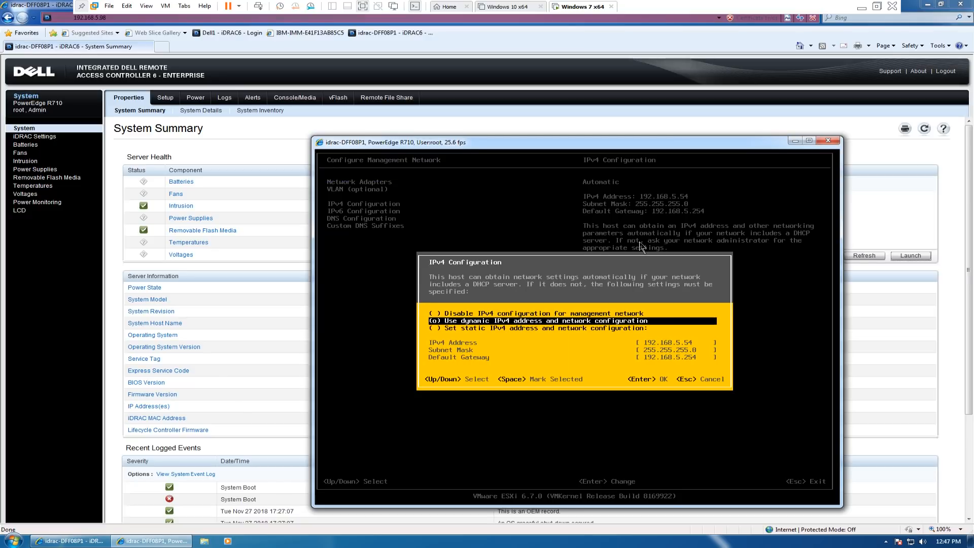
{"action": "key", "text": "Down"}
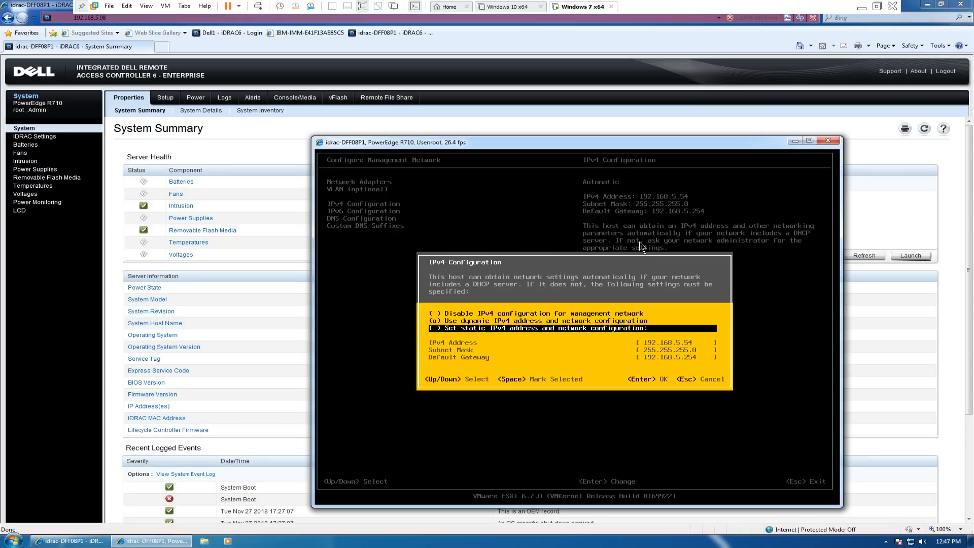
{"action": "key", "text": "space"}
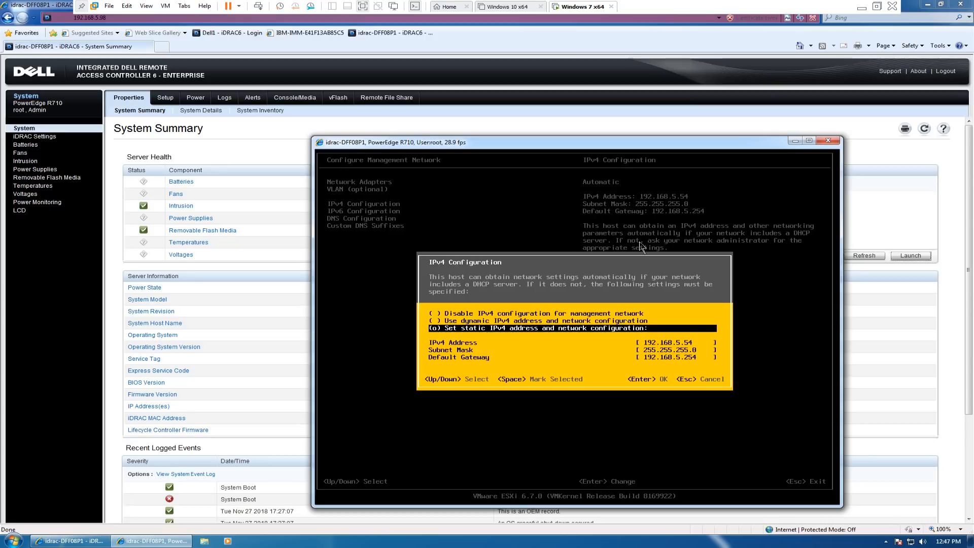
{"action": "key", "text": "Down"}
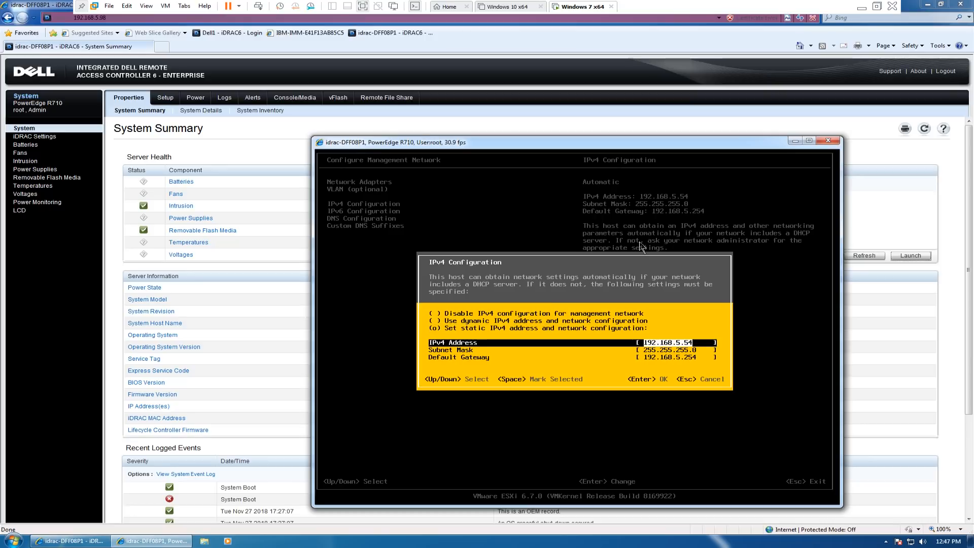
{"action": "type", "text": "192.168.5."}
{"action": "key", "text": "Return"}
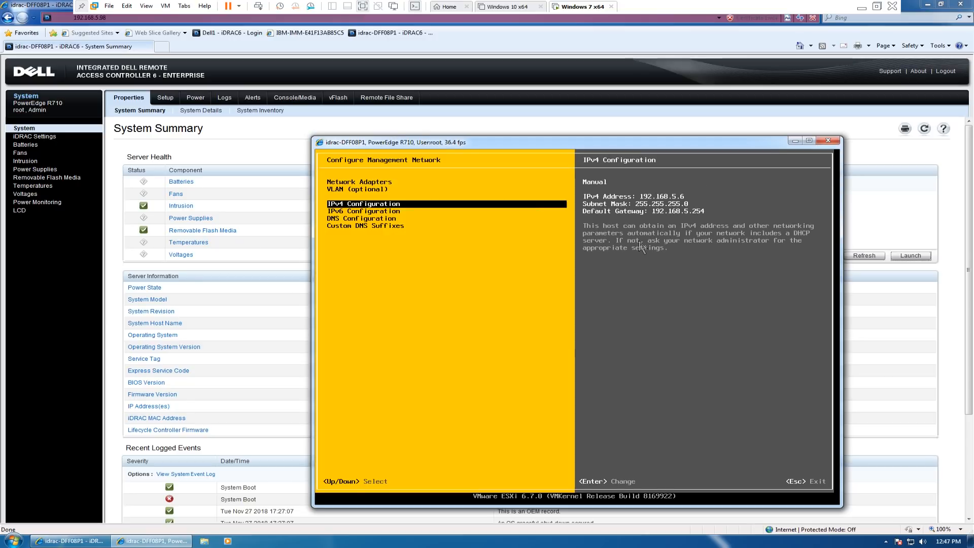
- Switch the DNS configuration to manual server addresses and hostname, and set the hostname to esxi-dell
{"action": "key", "text": "Down"}
{"action": "key", "text": "Down"}
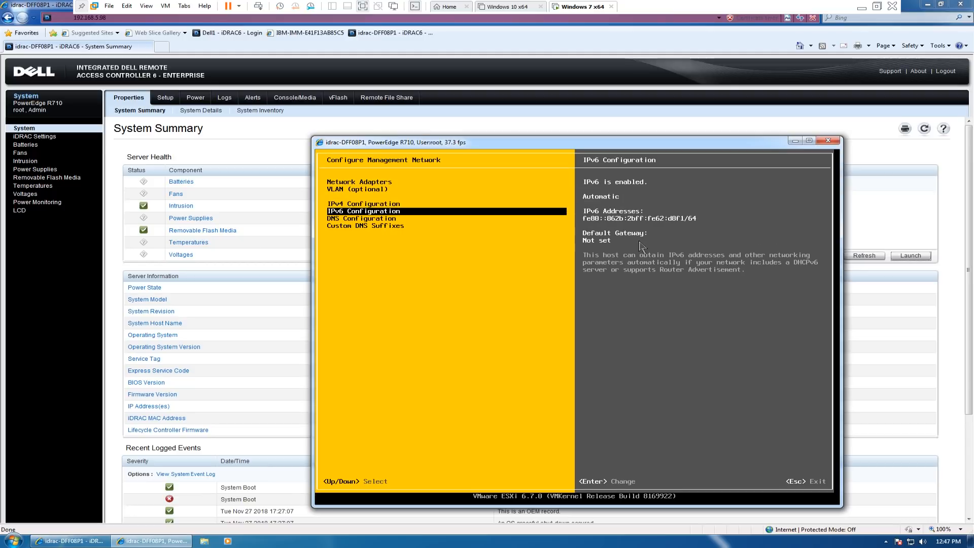
{"action": "key", "text": "Return"}
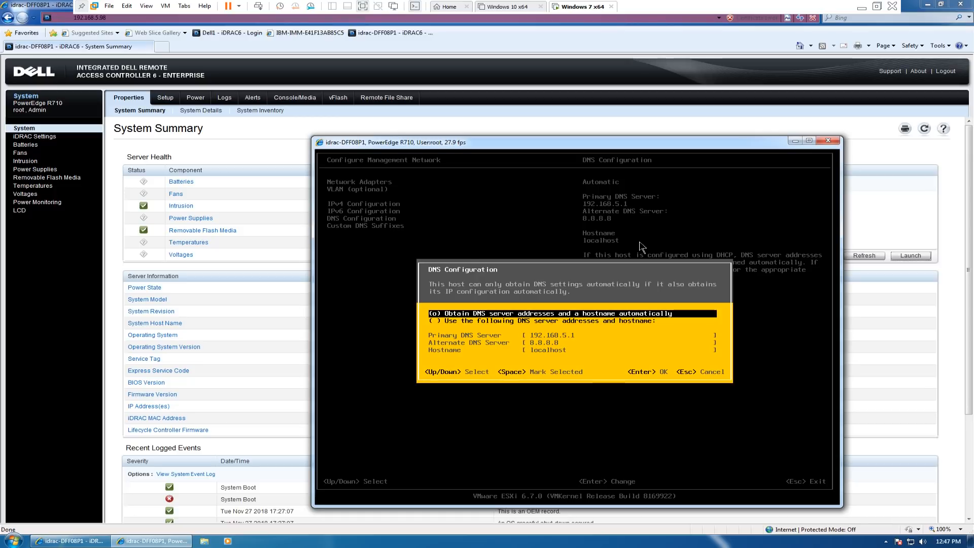
{"action": "key", "text": "Down"}
{"action": "key", "text": "space"}
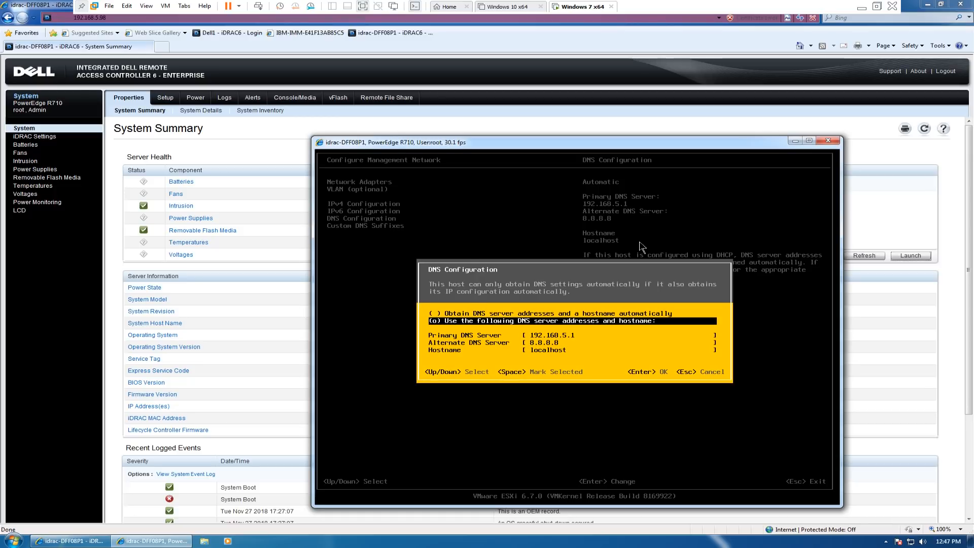
{"action": "key", "text": "Down"}
{"action": "key", "text": "Down"}
{"action": "key", "text": "Down"}
{"action": "type", "text": "esxi-dell"}
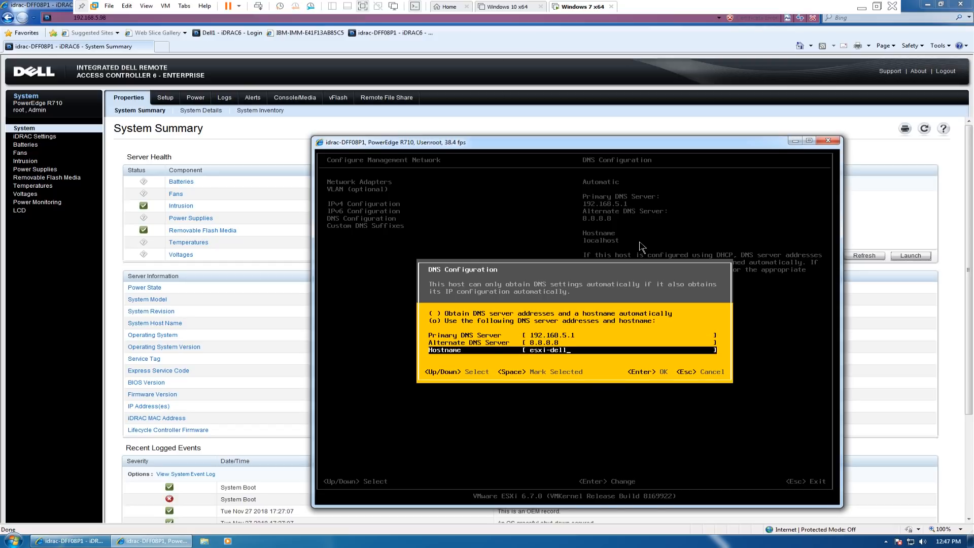
{"action": "key", "text": "Return"}
- Apply the management network changes with a network restart and log out of System Customization
{"action": "key", "text": "Down"}
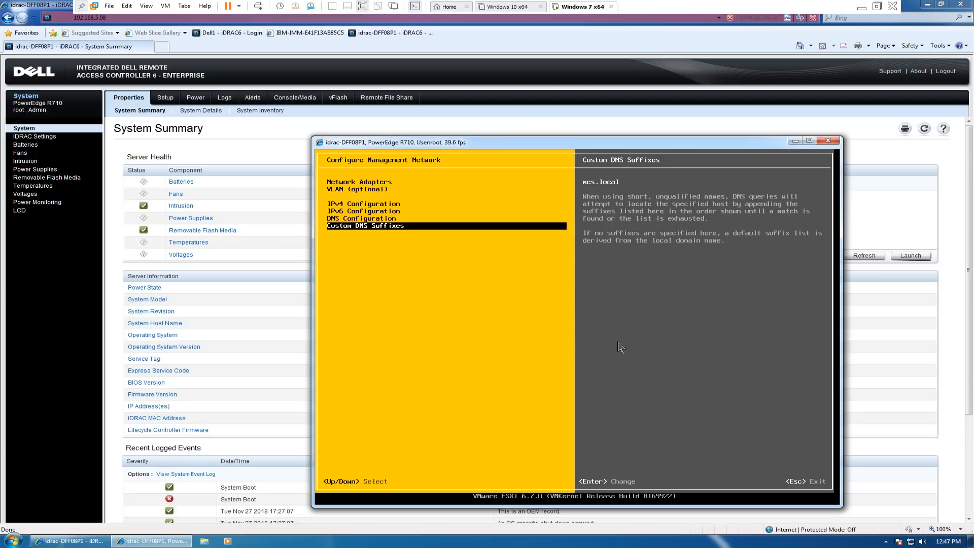
{"action": "key", "text": "Return"}
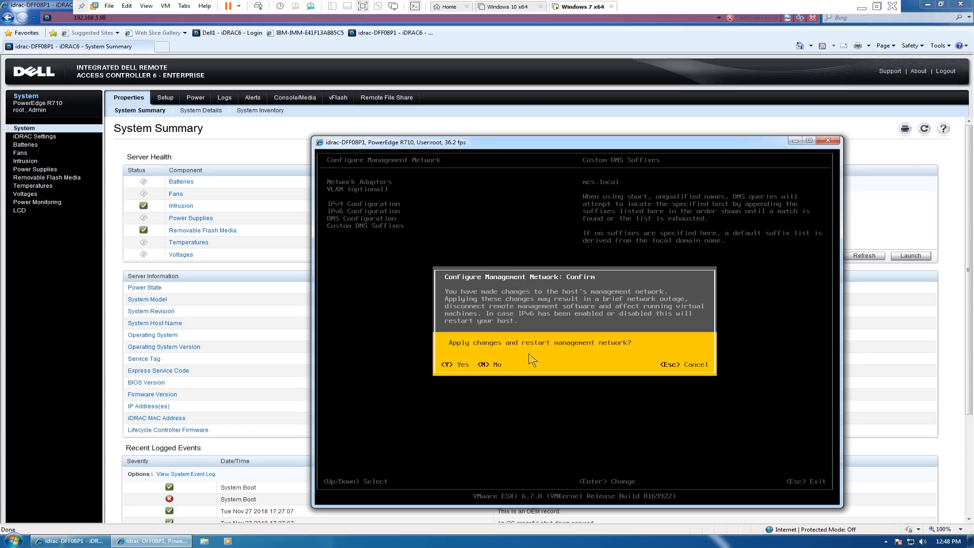
{"action": "key", "text": "Escape"}
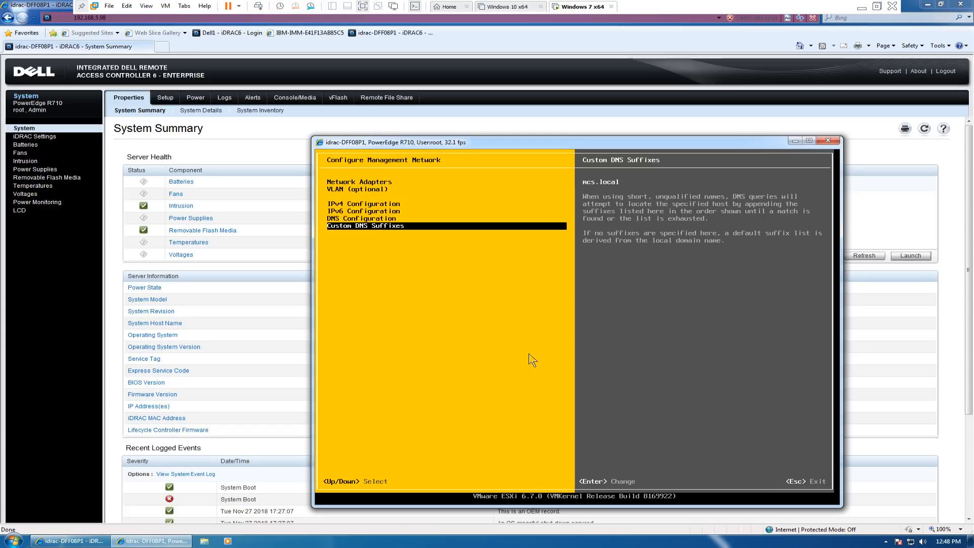
{"action": "key", "text": "Escape"}
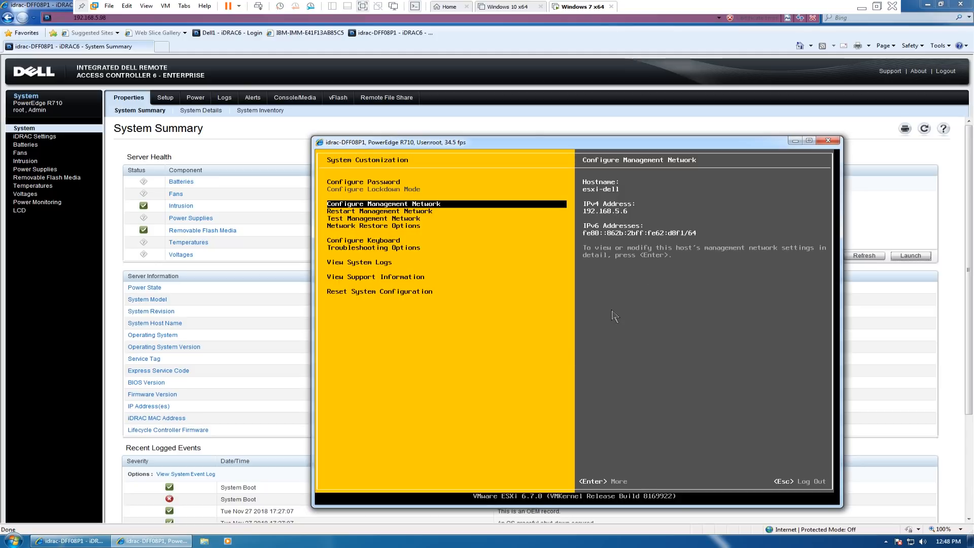
{"action": "key", "text": "Escape"}
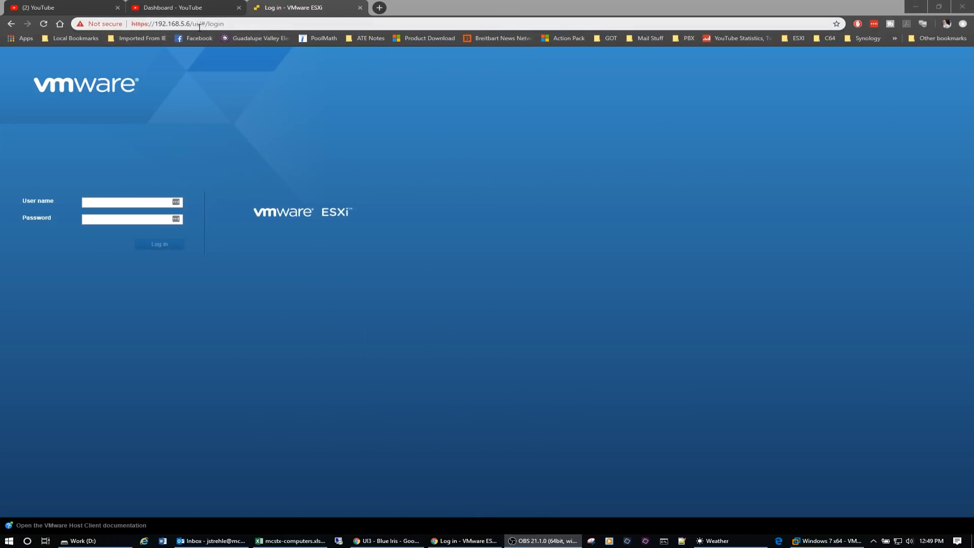
- Switch to the VMware Host Client at 192.168.5.6 in the browser and log in as root with the account password
{"action": "left_click", "coordinate": [108, 203]}
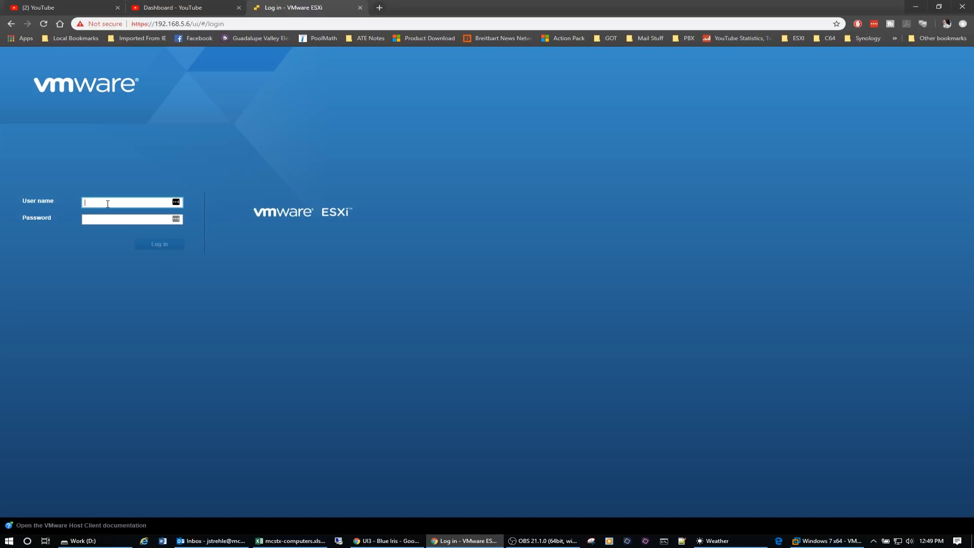
{"action": "type", "text": "root"}
{"action": "key", "text": "Tab"}
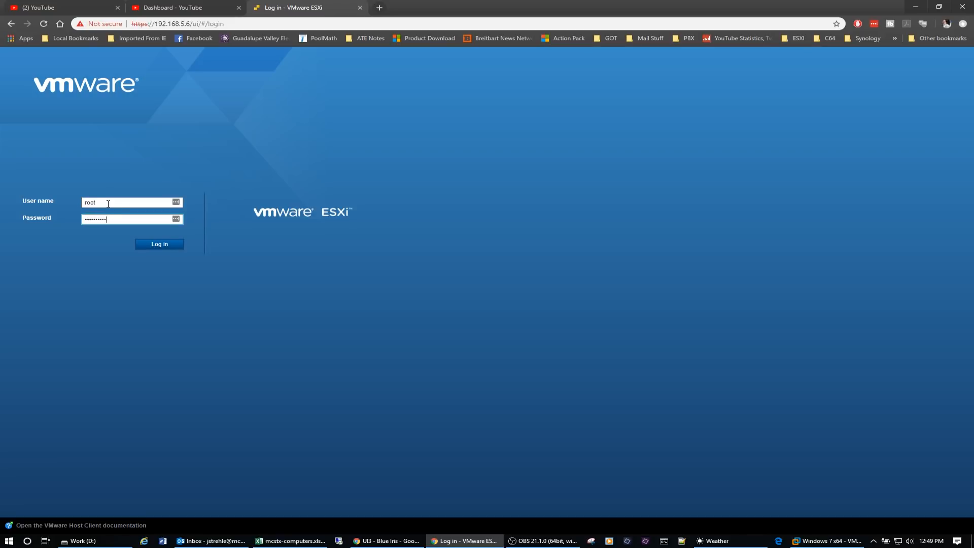
{"action": "left_click", "coordinate": [161, 249]}
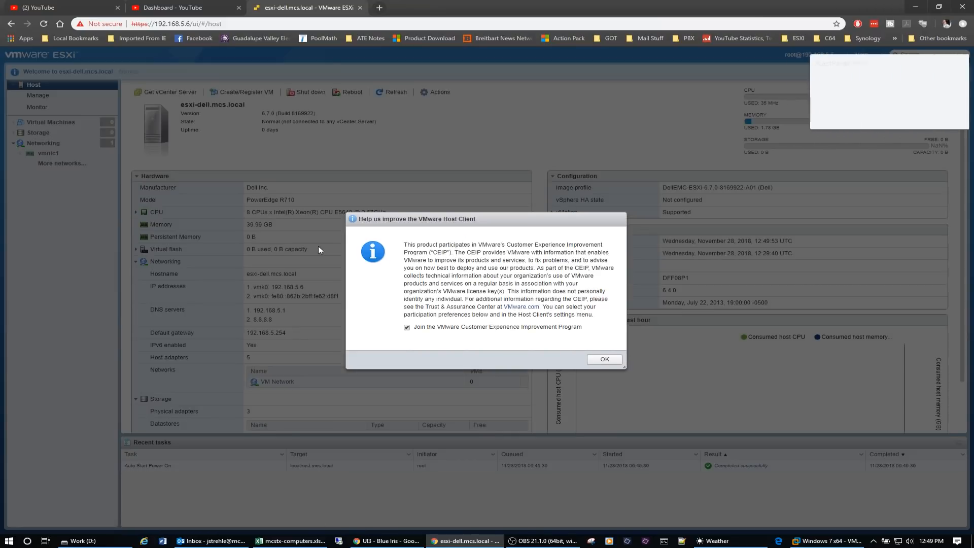
- Opt out of the Customer Experience Improvement Program, decline saving the login in LastPass, and highlight the host's image profile
{"action": "left_click", "coordinate": [407, 328]}
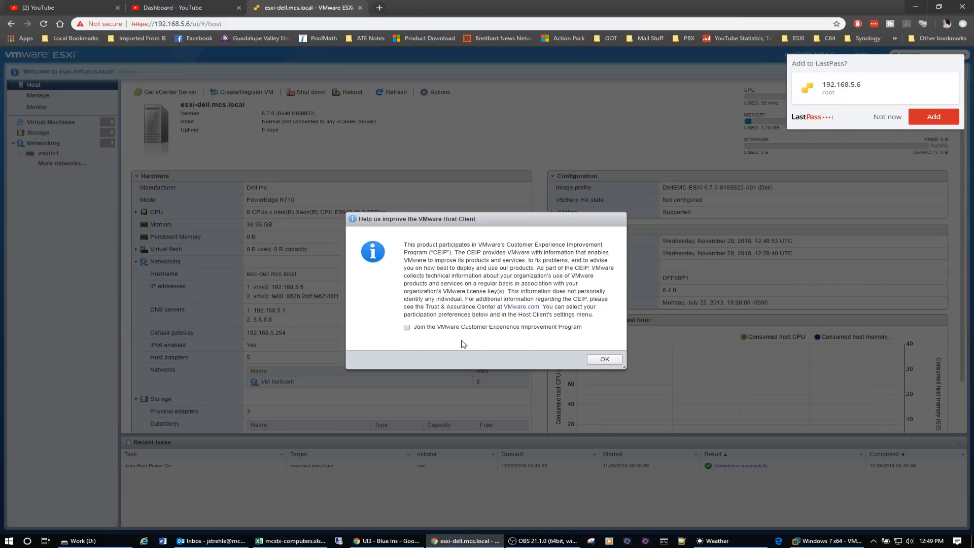
{"action": "left_click", "coordinate": [604, 359]}
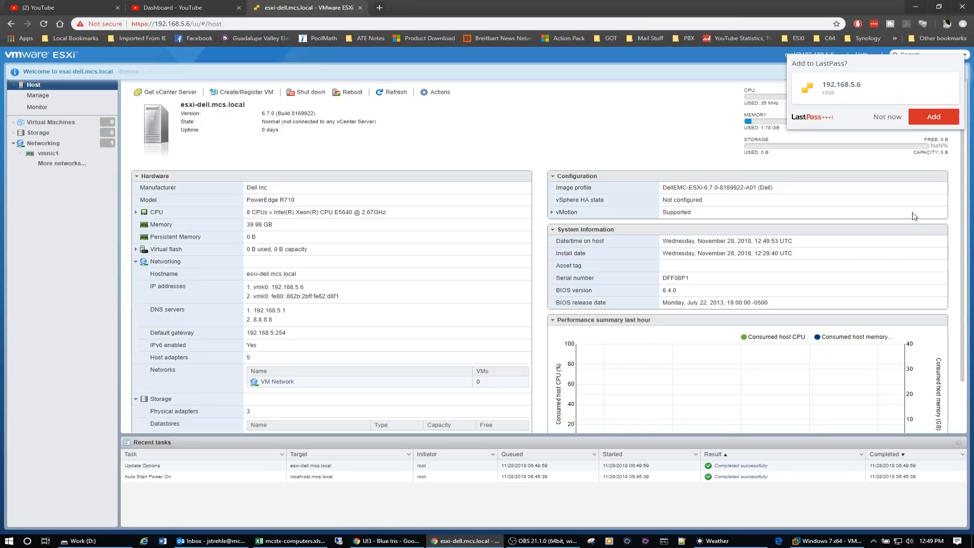
{"action": "left_click", "coordinate": [890, 120]}
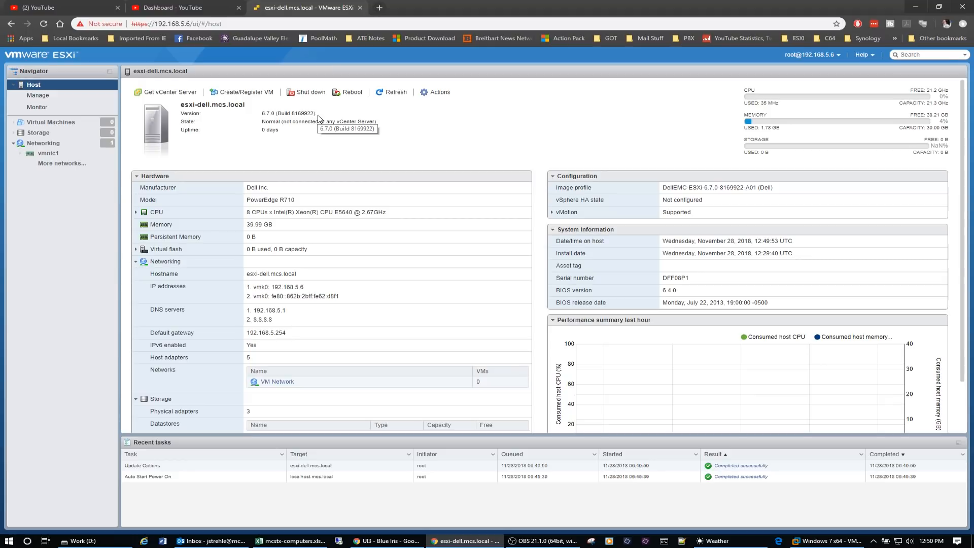
{"action": "left_click_drag", "start_coordinate": [780, 191], "coordinate": [662, 191]}
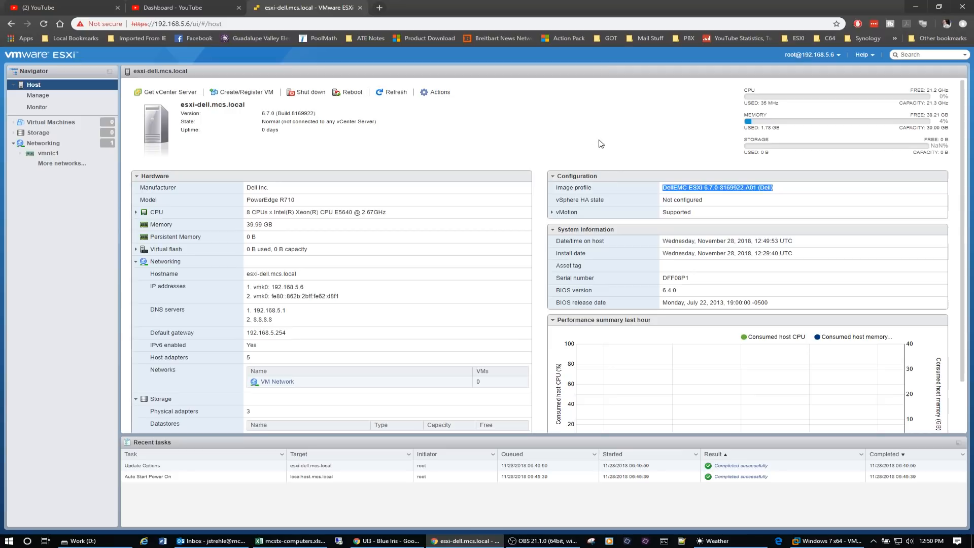
- Configure the host's NTP client to start and stop with host, using NTP server 192.168.5.1, and save
{"action": "left_click", "coordinate": [32, 96]}
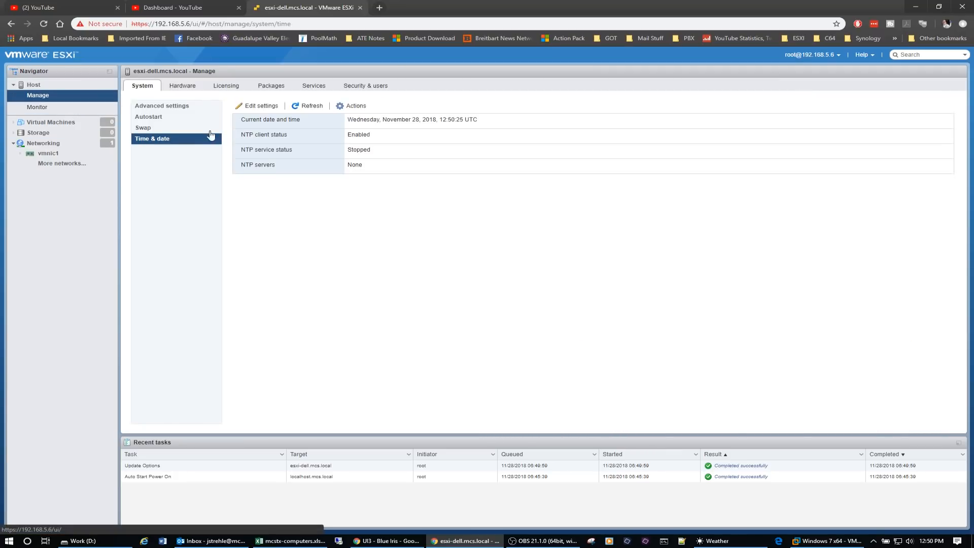
{"action": "left_click", "coordinate": [266, 107]}
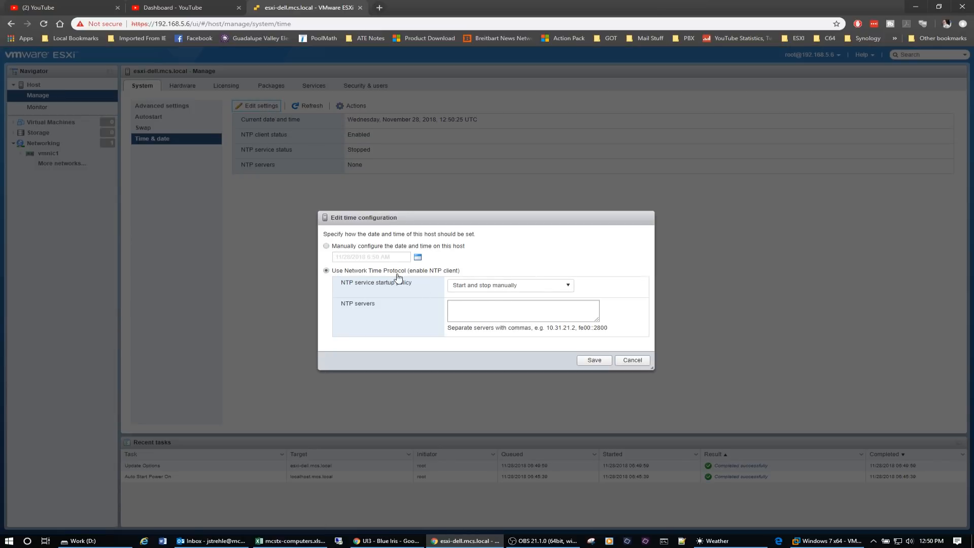
{"action": "left_click", "coordinate": [571, 290]}
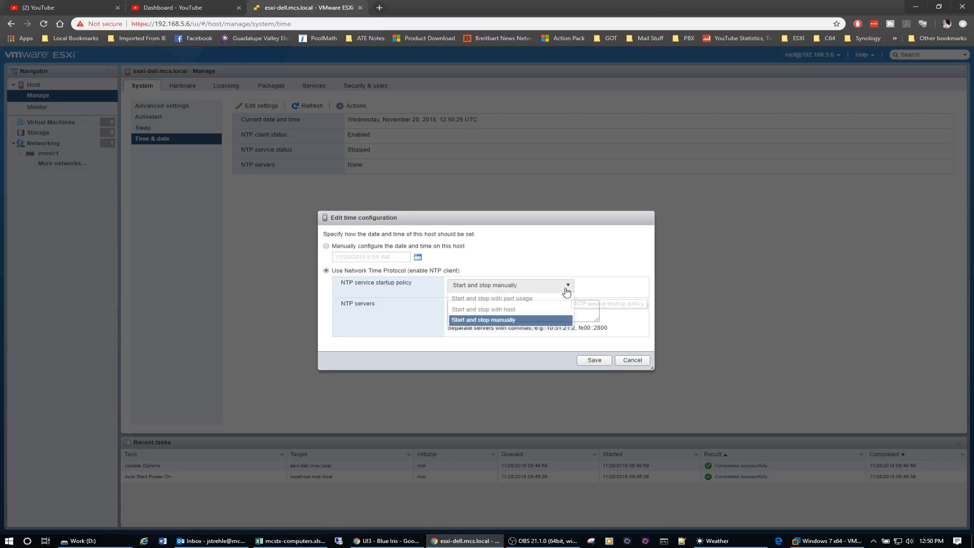
{"action": "left_click", "coordinate": [500, 310]}
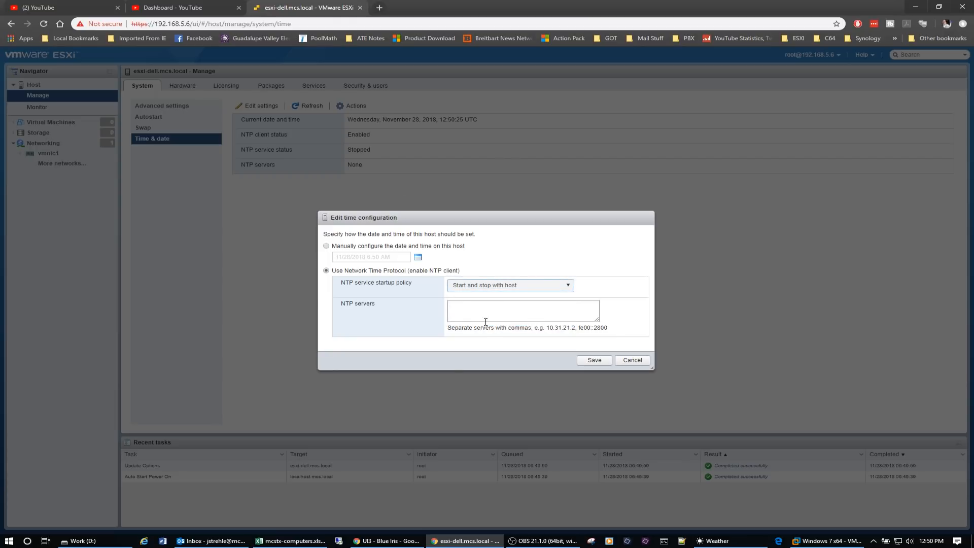
{"action": "left_click", "coordinate": [485, 307]}
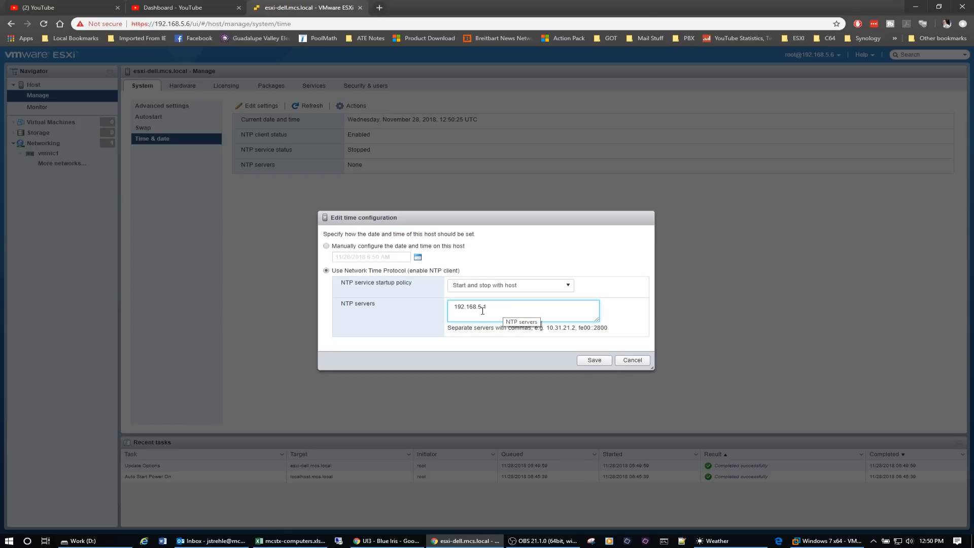
{"action": "left_click", "coordinate": [593, 360]}
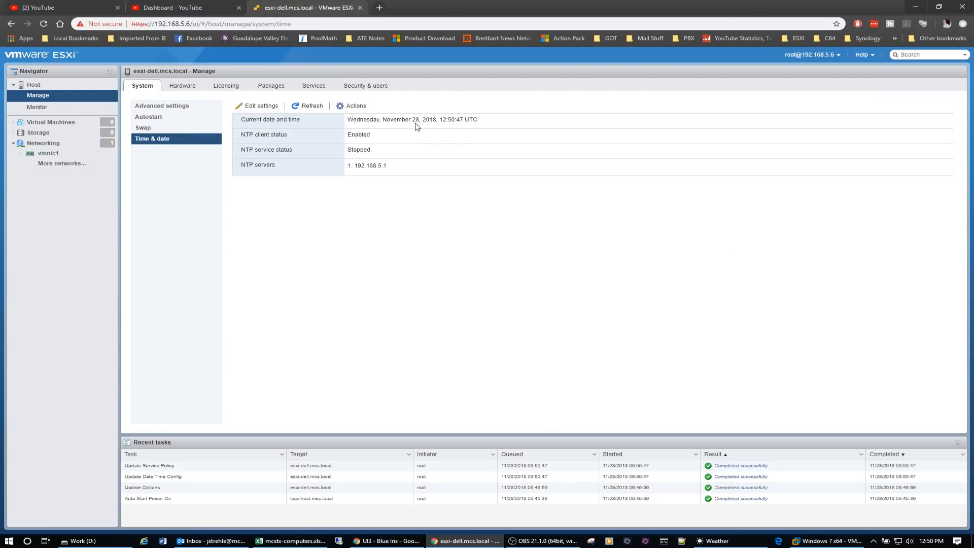
- Start the NTP service, refresh the time and date status, and return to the host overview
{"action": "left_click", "coordinate": [356, 105]}
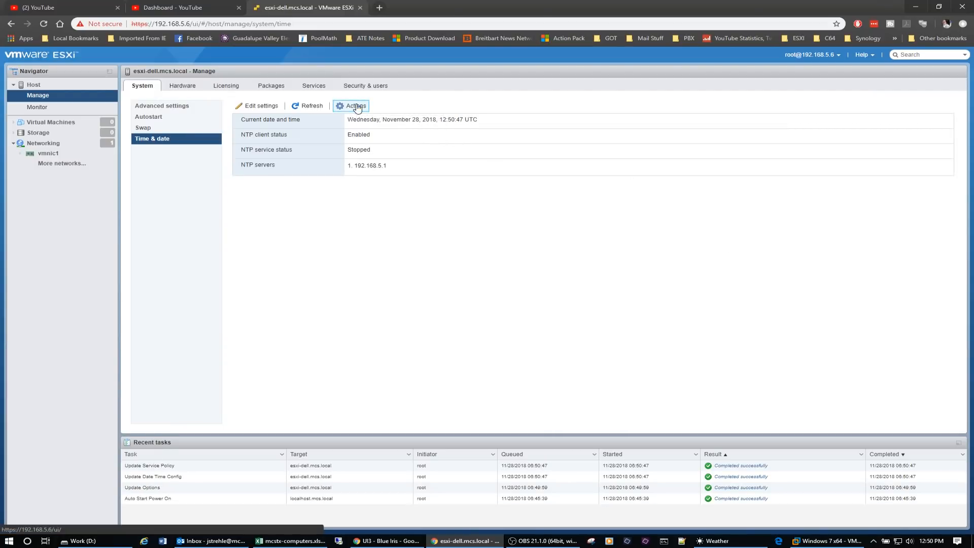
{"action": "mouse_move", "coordinate": [352, 130]}
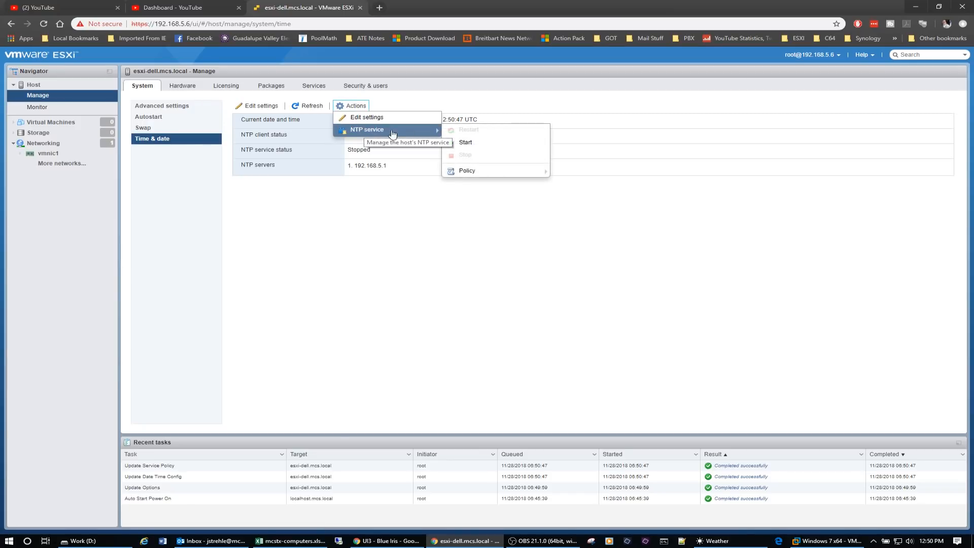
{"action": "left_click", "coordinate": [474, 144]}
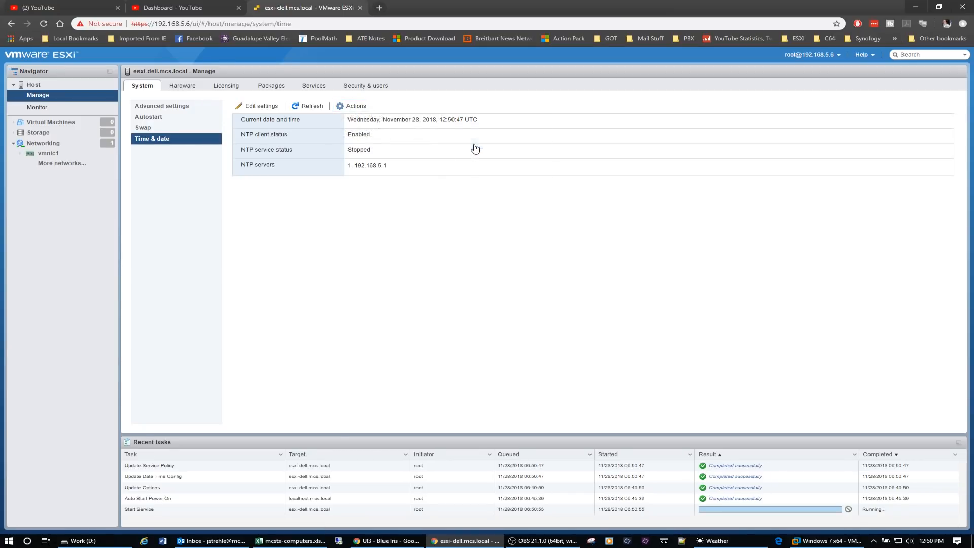
{"action": "left_click", "coordinate": [311, 106]}
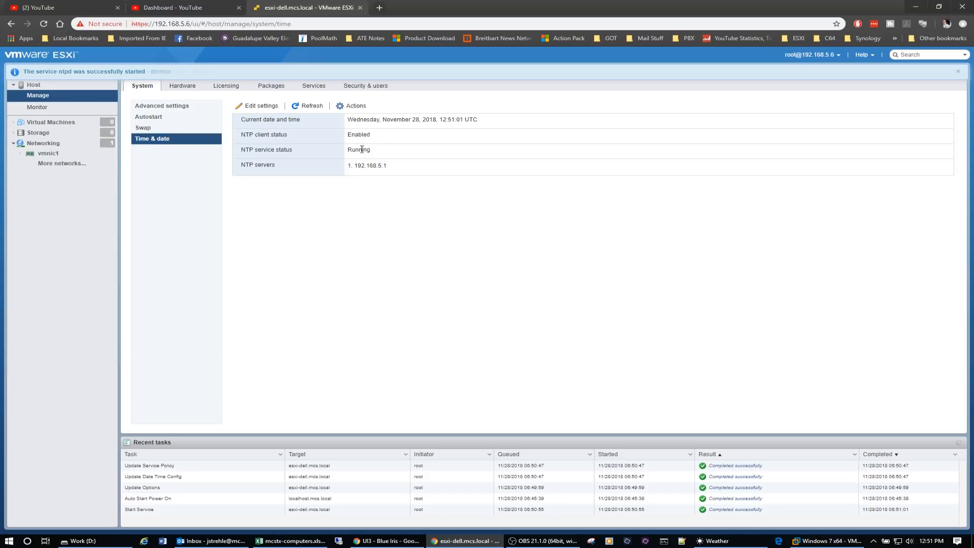
{"action": "left_click", "coordinate": [33, 84]}
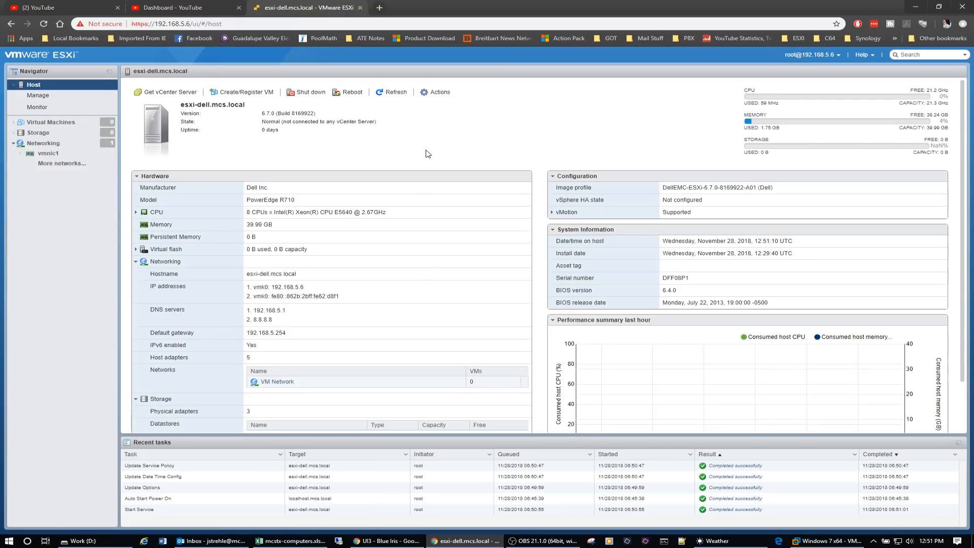